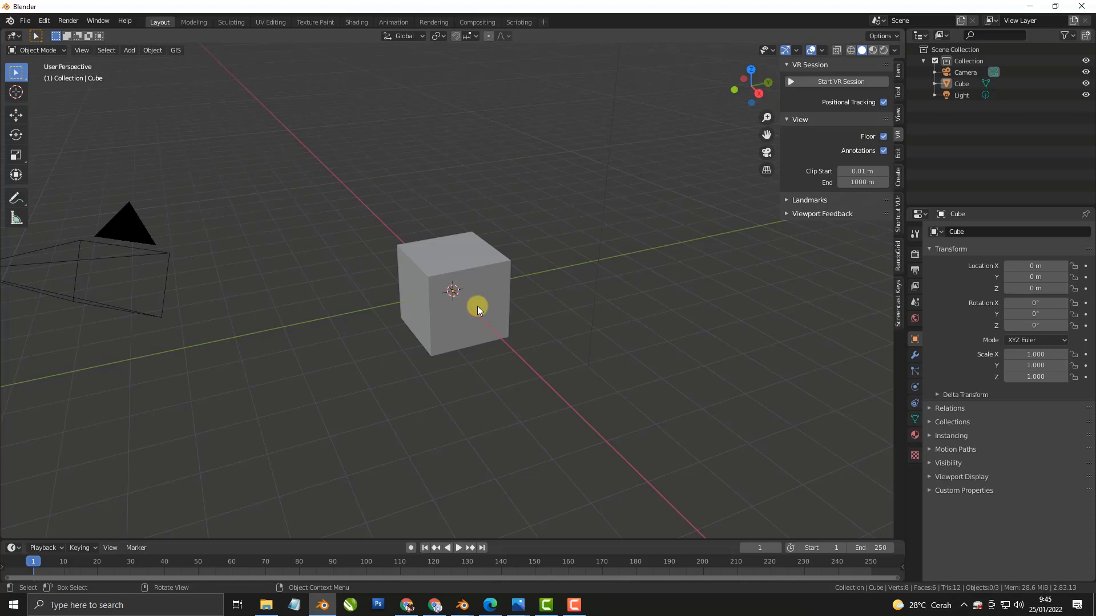
Turn on the Screencast Keys overlay and hide the sidebar.
{"action": "left_click", "coordinate": [477, 306]}
{"action": "left_click", "coordinate": [899, 301]}
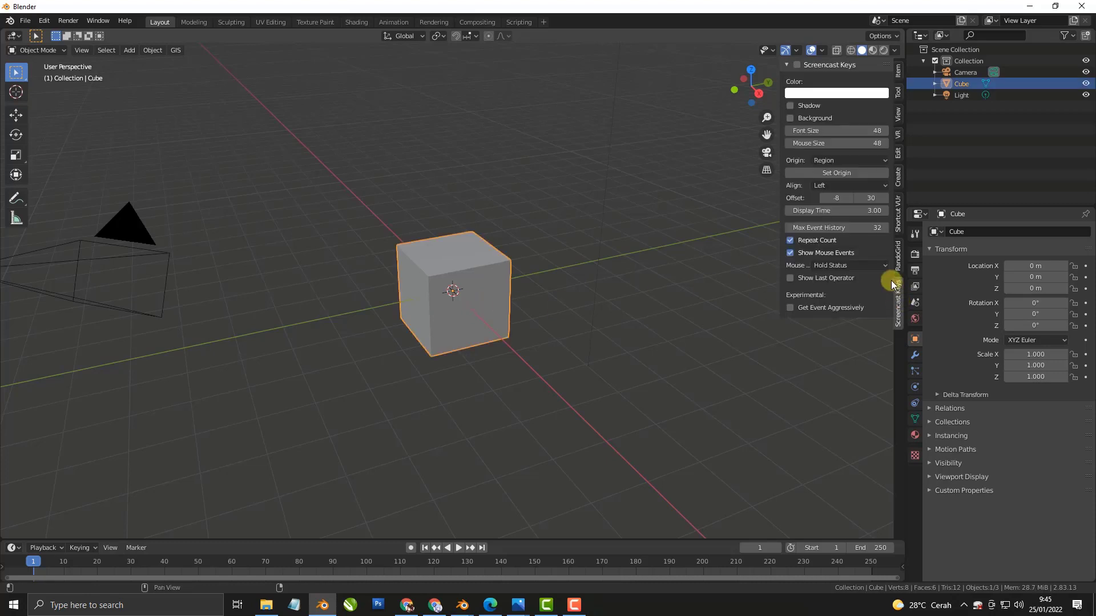
{"action": "left_click", "coordinate": [527, 317]}
{"action": "key", "text": "n"}
Delete the default cube from the scene.
{"action": "left_click", "coordinate": [457, 327]}
{"action": "key", "text": "x"}
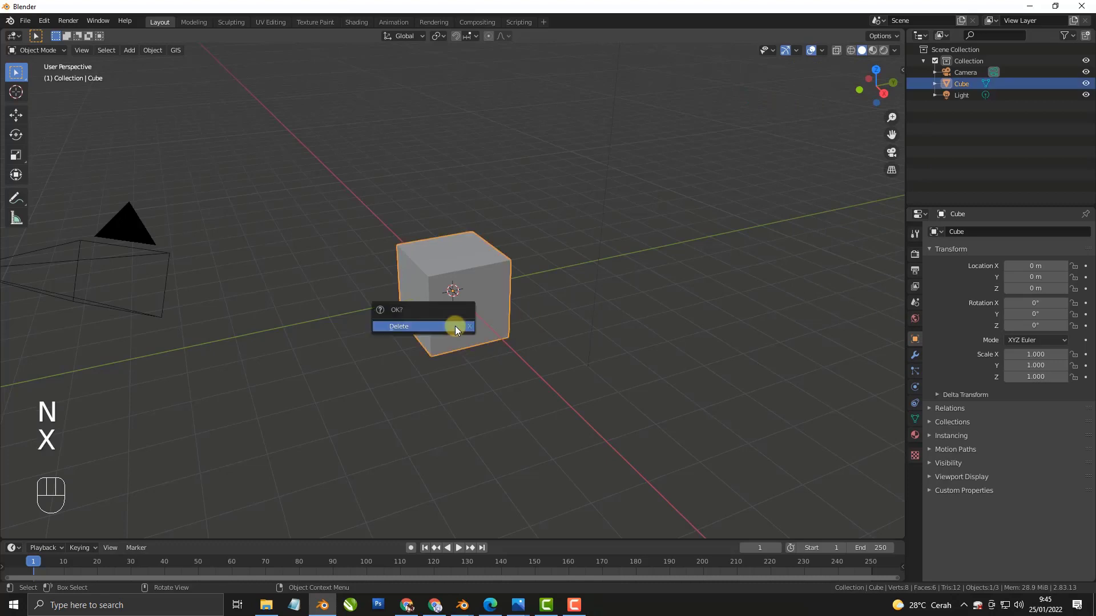
{"action": "left_click", "coordinate": [454, 326]}
Add a cylinder mesh at the world origin.
{"action": "key", "text": "shift+a"}
{"action": "mouse_move", "coordinate": [461, 317]}
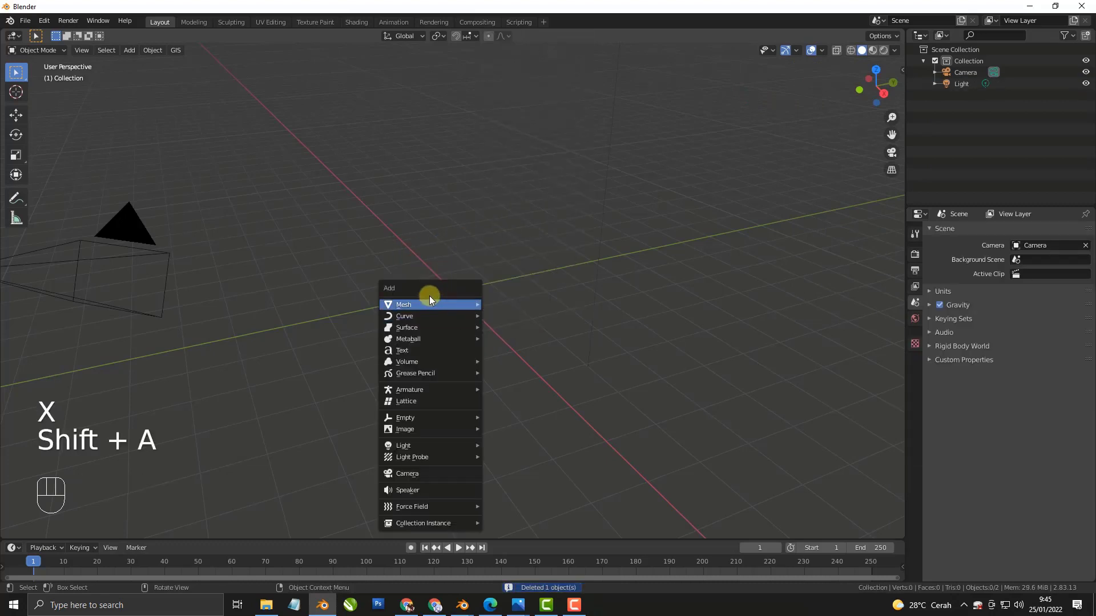
{"action": "mouse_move", "coordinate": [434, 305]}
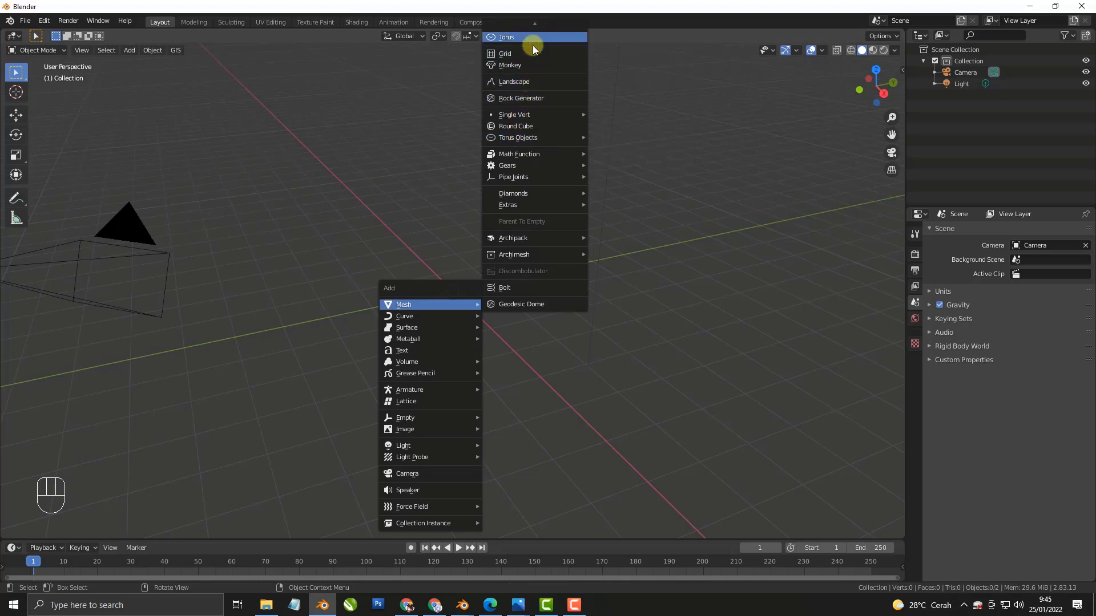
{"action": "scroll", "coordinate": [534, 54], "scroll_direction": "up", "scroll_amount": 12}
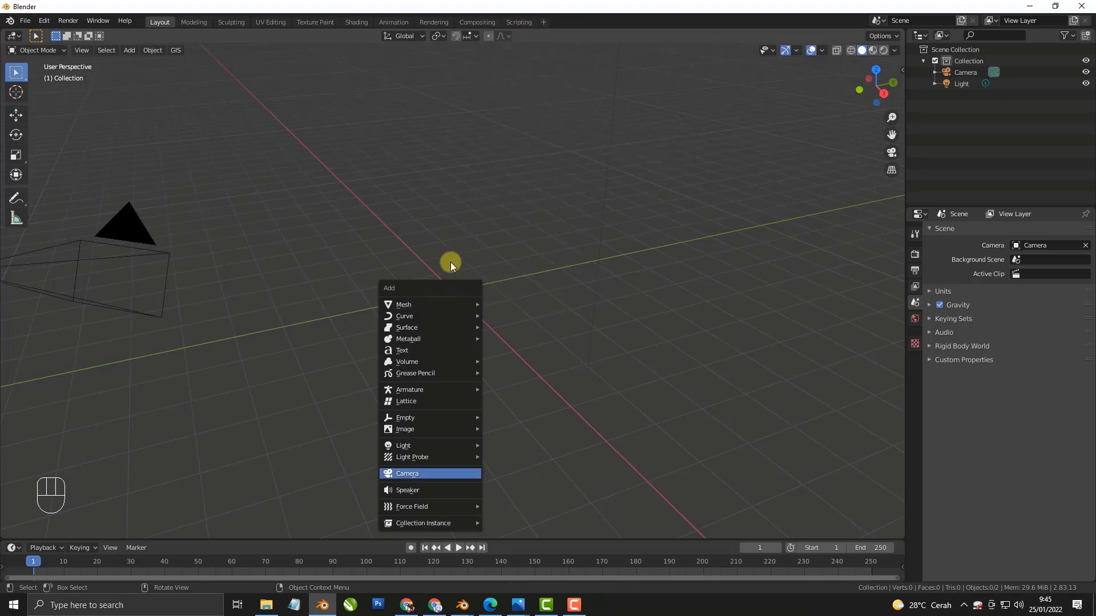
{"action": "mouse_move", "coordinate": [559, 5]}
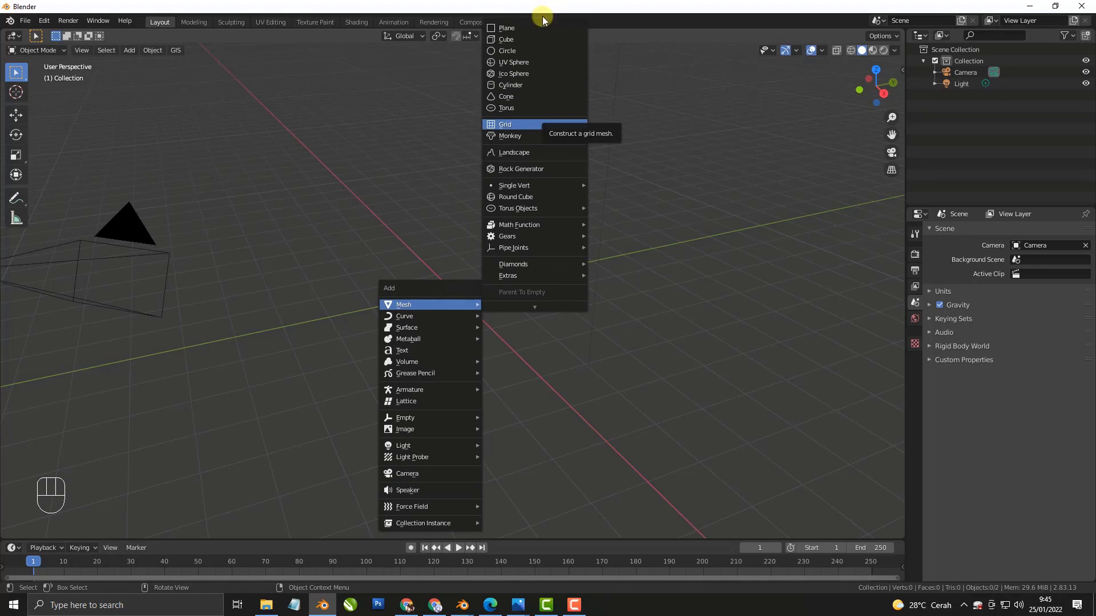
{"action": "left_click", "coordinate": [518, 85]}
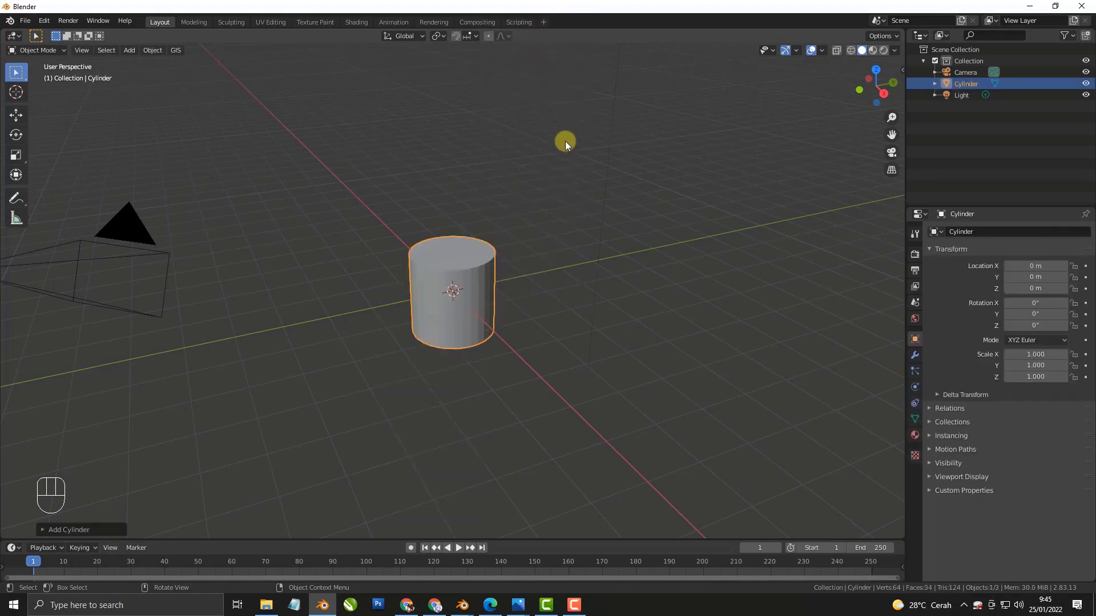
Rotate the cylinder 90° about the Y axis so its round face points along X.
{"action": "key", "text": "KP_3"}
{"action": "key", "text": "KP_1"}
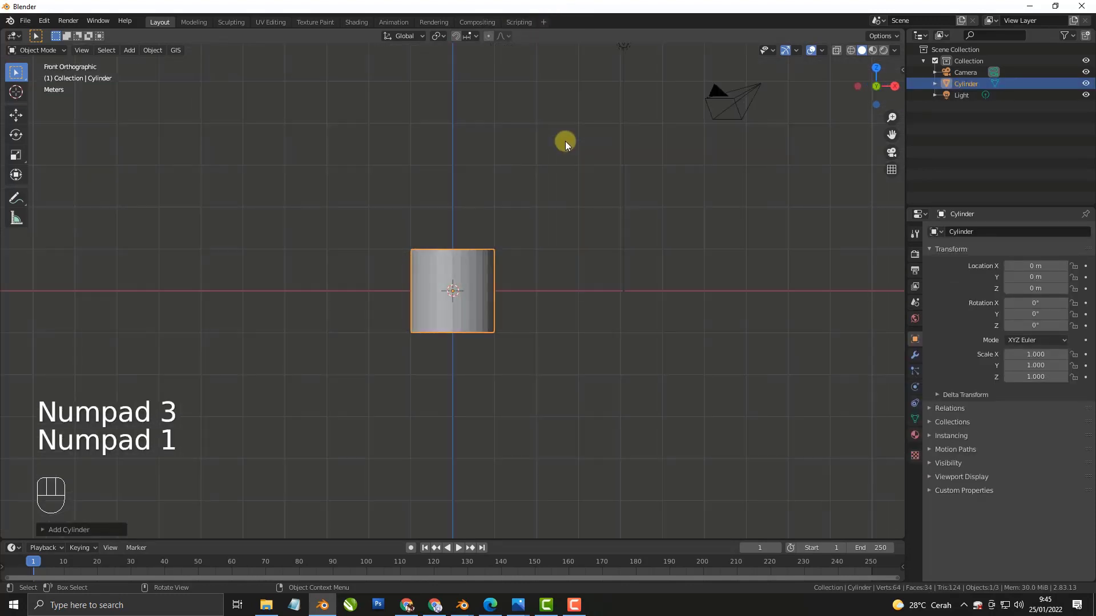
{"action": "key", "text": "KP_3"}
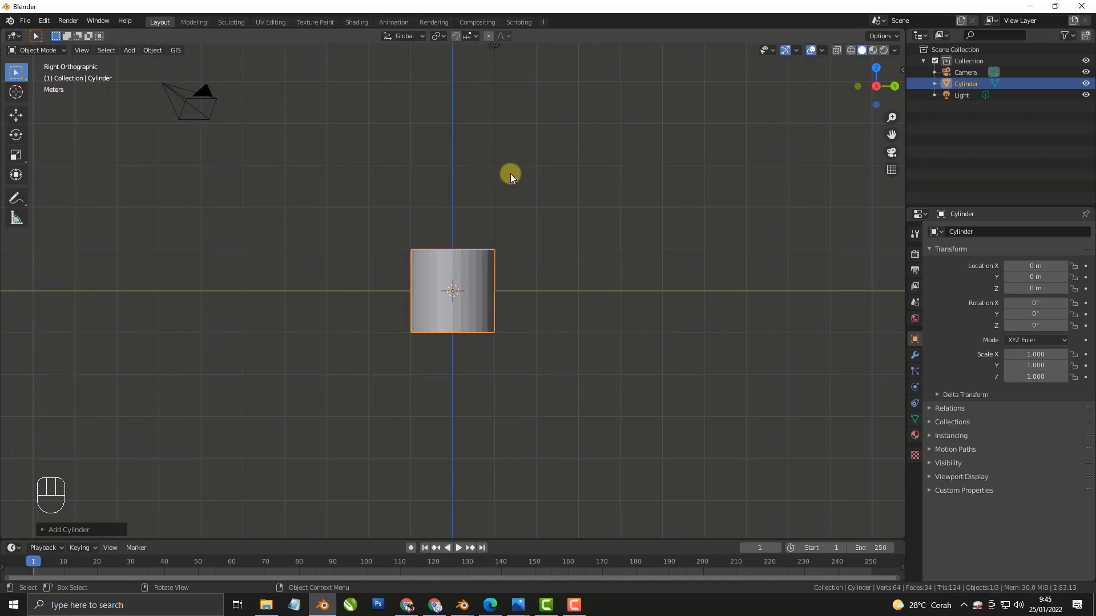
{"action": "type", "text": "ry"}
{"action": "type", "text": "90"}
{"action": "key", "text": "Return"}
{"action": "scroll", "coordinate": [529, 229], "scroll_direction": "up", "scroll_amount": 4}
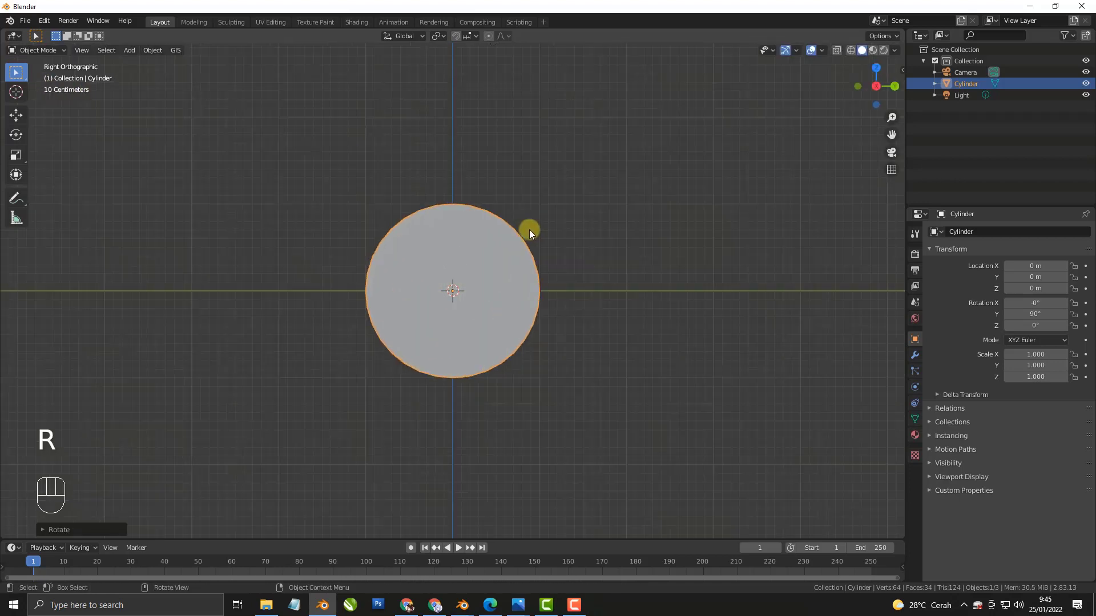
Scale the cylinder's mesh down along the X axis in Edit Mode to make a thin disc.
{"action": "scroll", "coordinate": [531, 228], "scroll_direction": "down", "scroll_amount": 2}
{"action": "middle_click_drag", "start_coordinate": [531, 227], "coordinate": [375, 264]}
{"action": "key", "text": "Tab"}
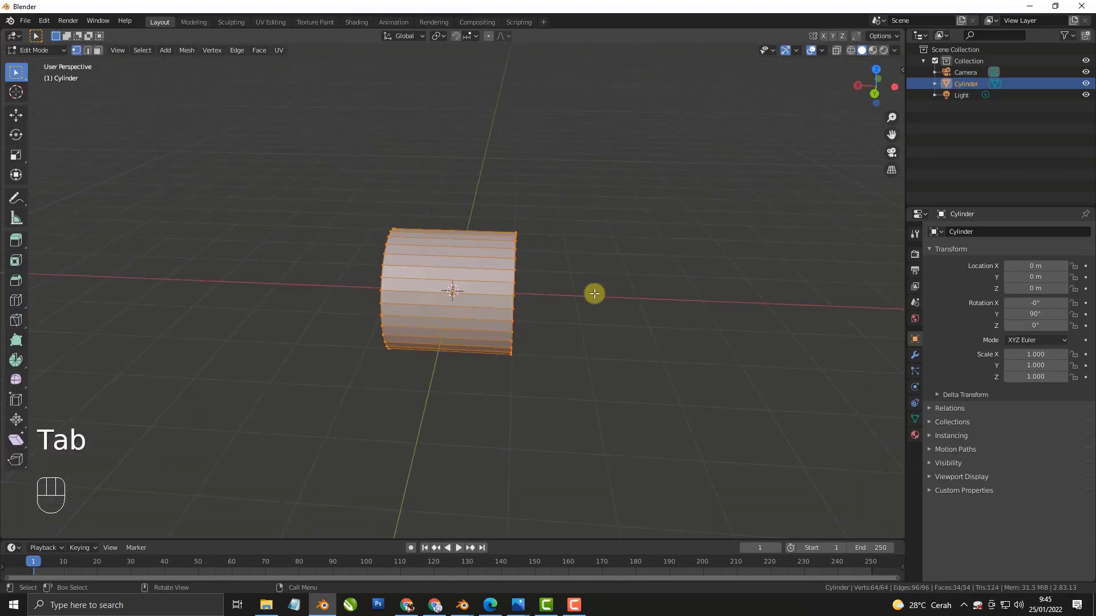
{"action": "key", "text": "s"}
{"action": "key", "text": "x"}
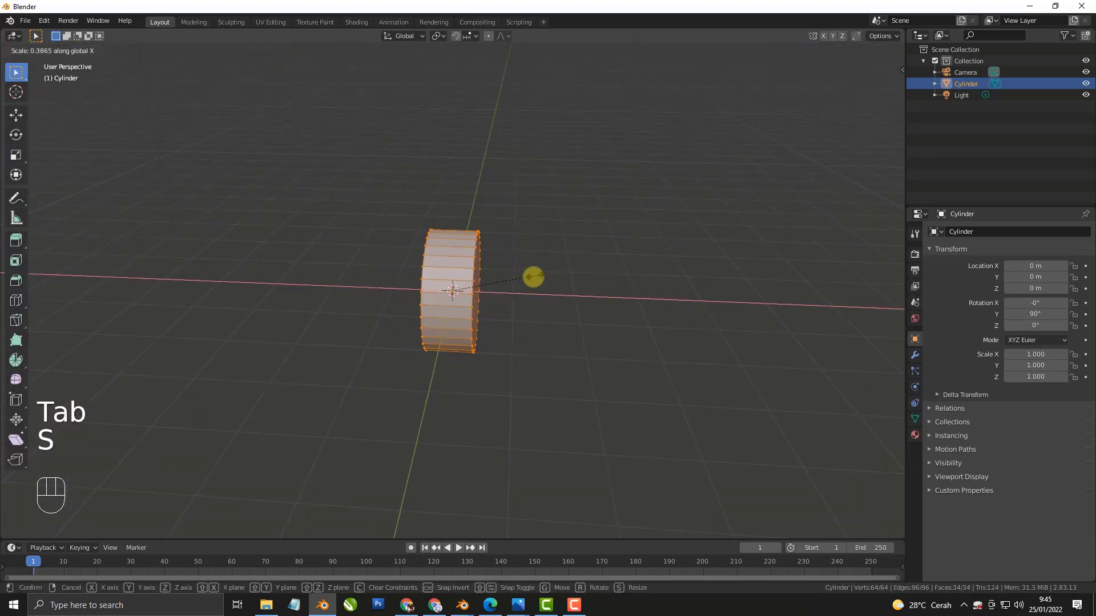
{"action": "left_click", "coordinate": [479, 289]}
Inset both round faces of the disc together with a thickness of about 0.13 m.
{"action": "middle_click_drag", "start_coordinate": [480, 289], "coordinate": [672, 259]}
{"action": "scroll", "coordinate": [646, 263], "scroll_direction": "up", "scroll_amount": 5}
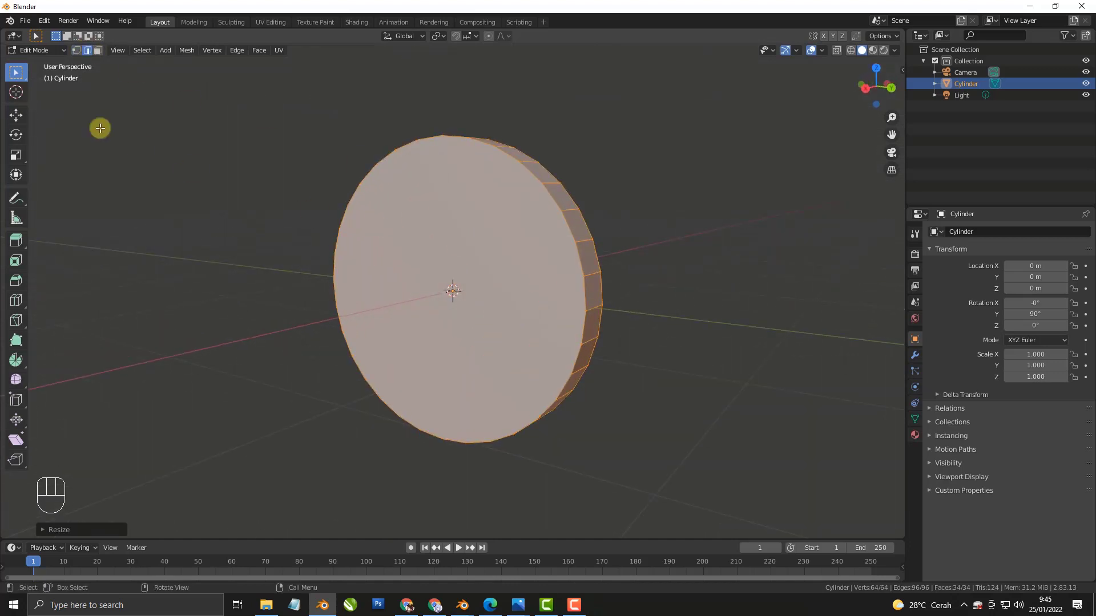
{"action": "left_click", "coordinate": [97, 51]}
{"action": "left_click", "coordinate": [533, 281]}
{"action": "middle_click_drag", "start_coordinate": [533, 281], "coordinate": [408, 286]}
{"action": "left_click", "coordinate": [371, 277], "text": "shift"}
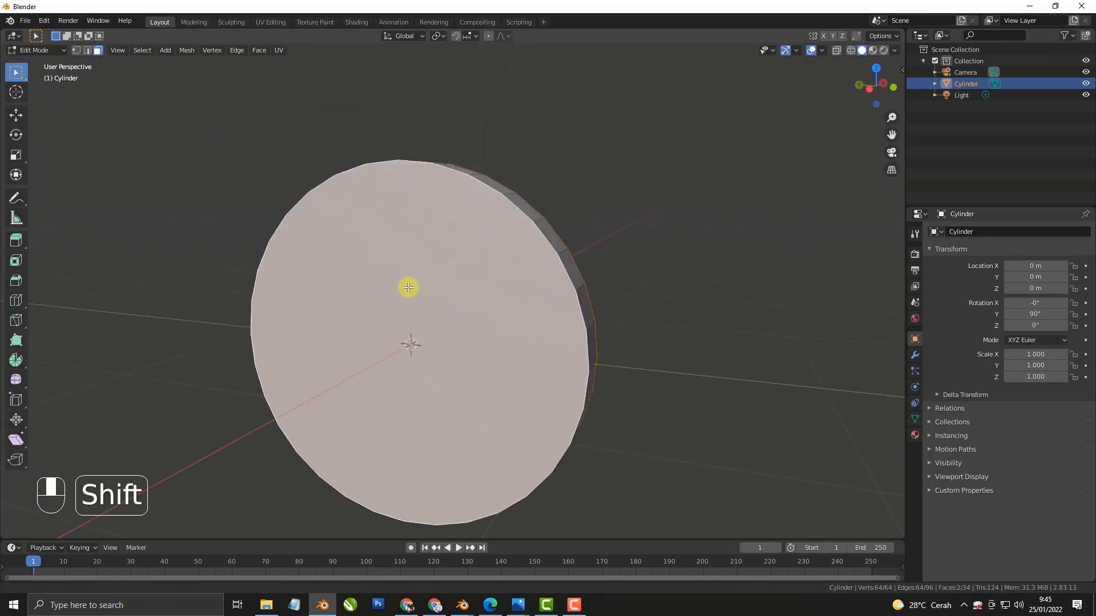
{"action": "scroll", "coordinate": [439, 288], "scroll_direction": "up", "scroll_amount": 2}
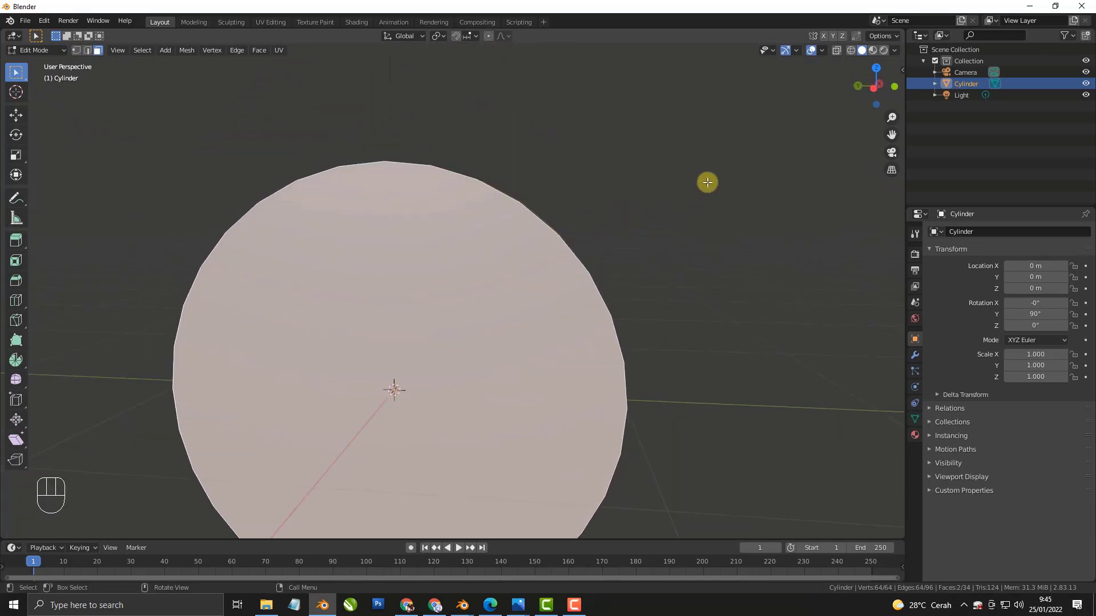
{"action": "key", "text": "i"}
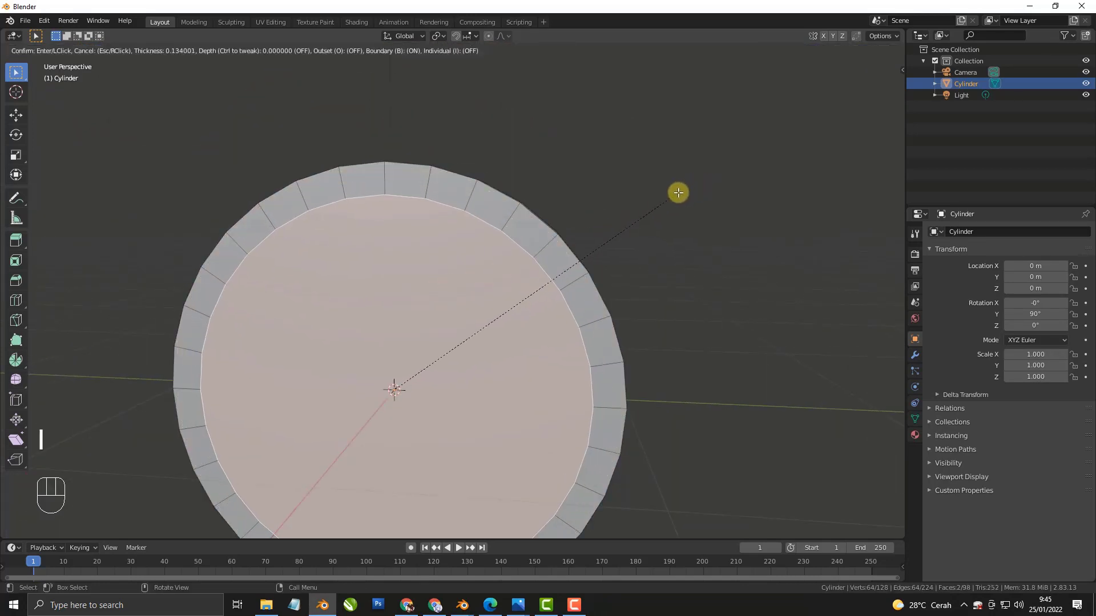
{"action": "left_click", "coordinate": [678, 192]}
Bridge the two inset faces to open a hole through the disc and form a ring.
{"action": "right_click", "coordinate": [603, 255]}
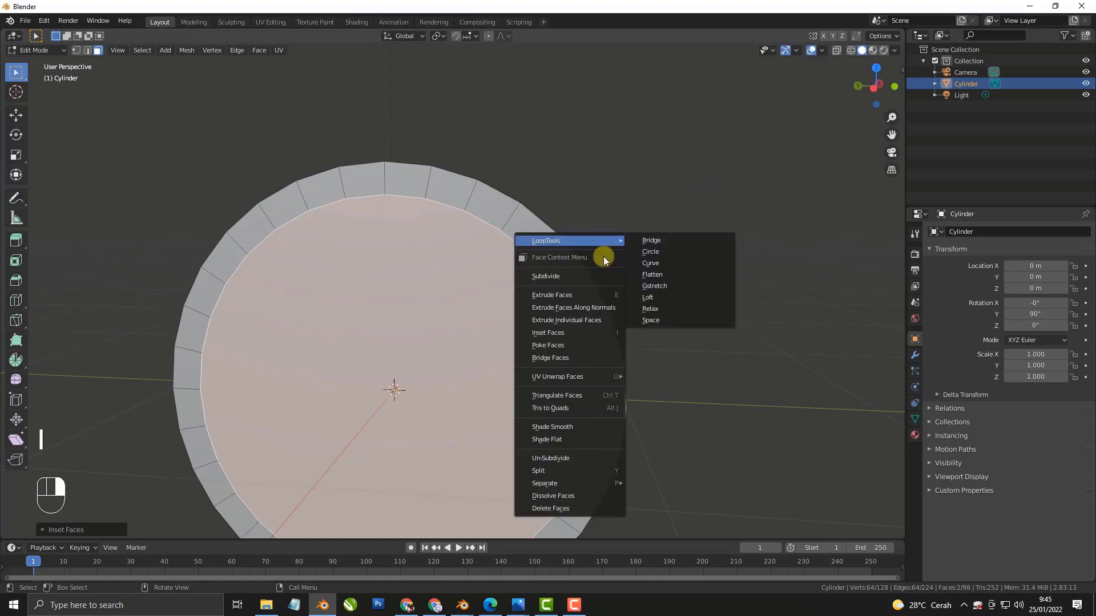
{"action": "left_click", "coordinate": [561, 357]}
{"action": "middle_click_drag", "start_coordinate": [560, 347], "coordinate": [284, 335]}
Add a Subdivision Surface modifier to the ring in Object Mode and set its viewport subdivisions to 2.
{"action": "key", "text": "Tab"}
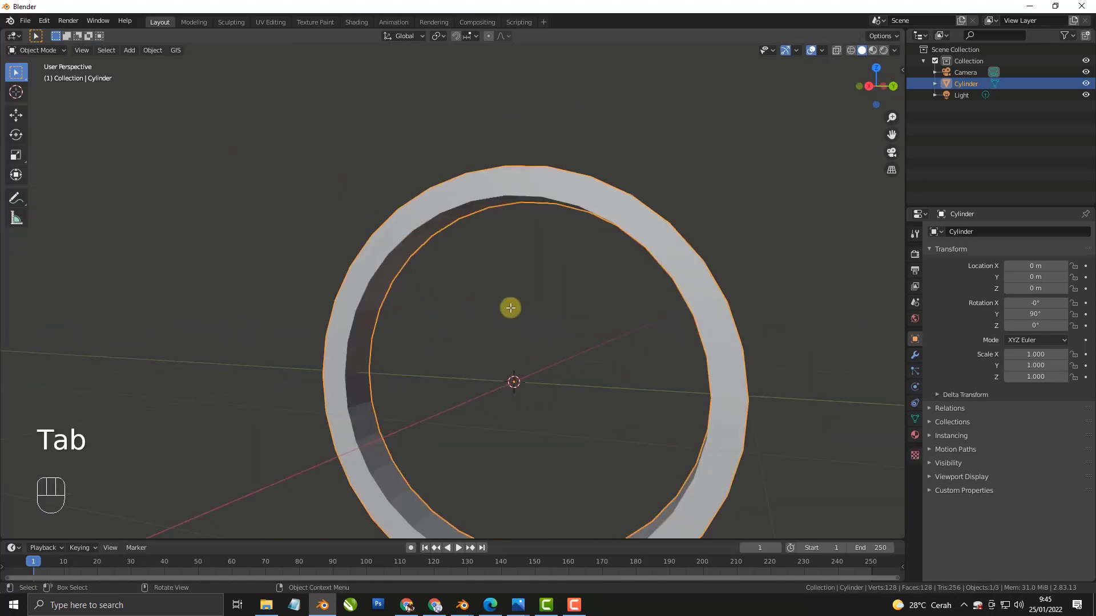
{"action": "left_click", "coordinate": [915, 355]}
{"action": "left_click", "coordinate": [955, 233]}
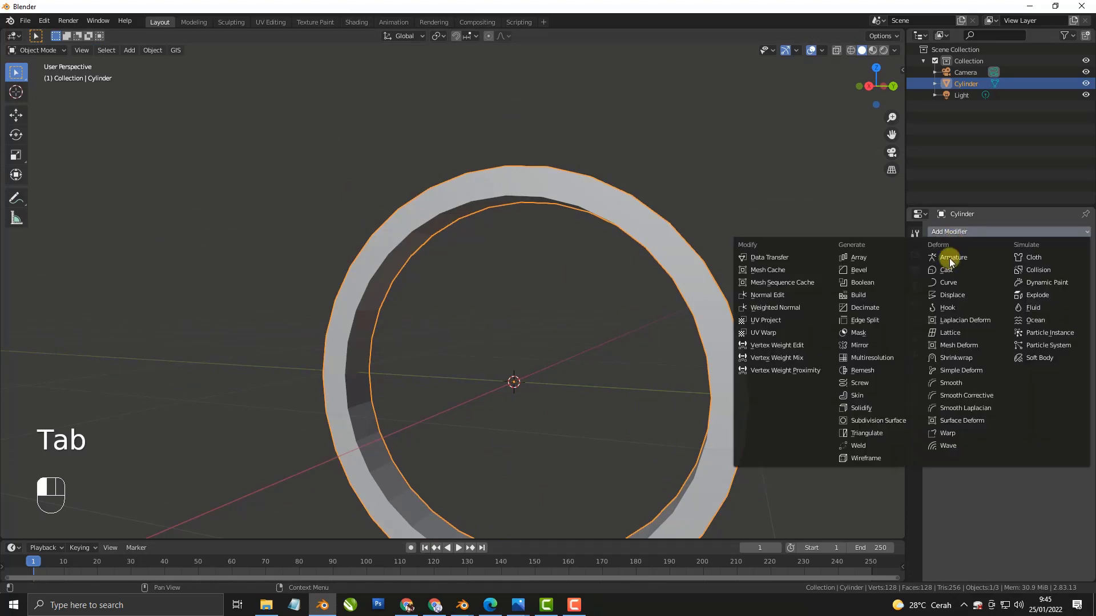
{"action": "left_click", "coordinate": [877, 420]}
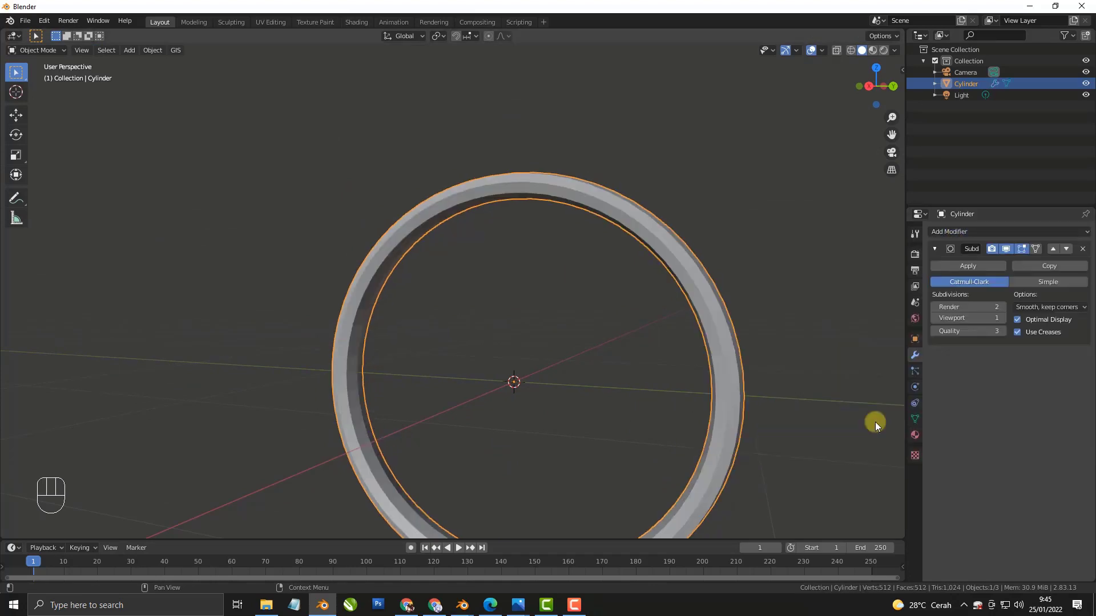
{"action": "left_click", "coordinate": [992, 321]}
Scale the ring's inner wall faces toward the centre in Edit Mode to thicken the ring.
{"action": "key", "text": "Tab"}
{"action": "middle_click_drag", "start_coordinate": [697, 330], "coordinate": [635, 340]}
{"action": "middle_click_drag", "start_coordinate": [502, 374], "coordinate": [560, 375]}
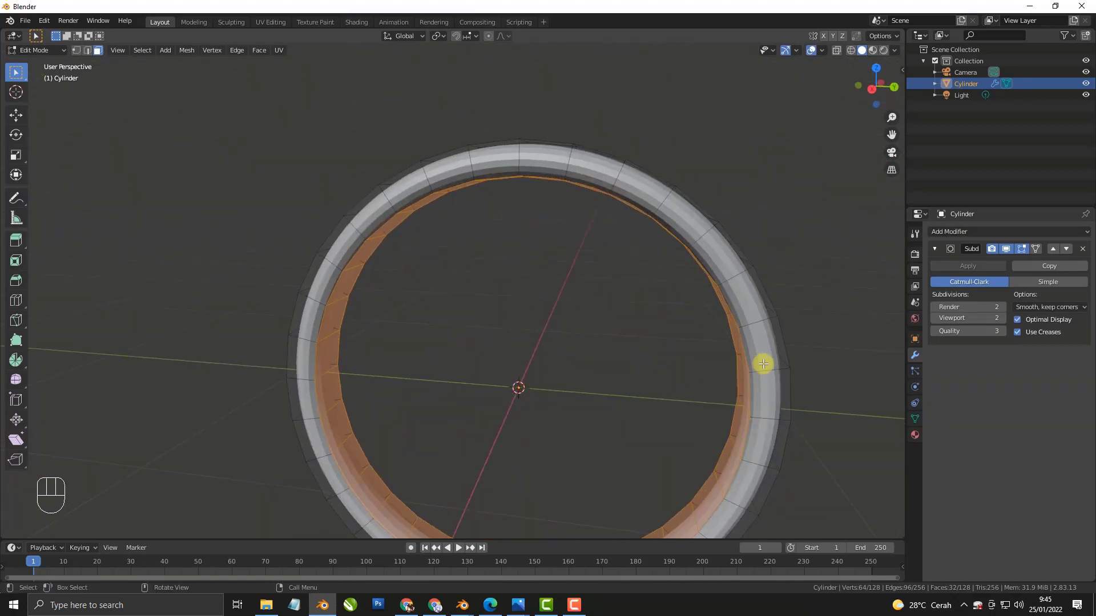
{"action": "key", "text": "s"}
{"action": "left_click", "coordinate": [734, 355]}
{"action": "scroll", "coordinate": [683, 367], "scroll_direction": "down", "scroll_amount": 1}
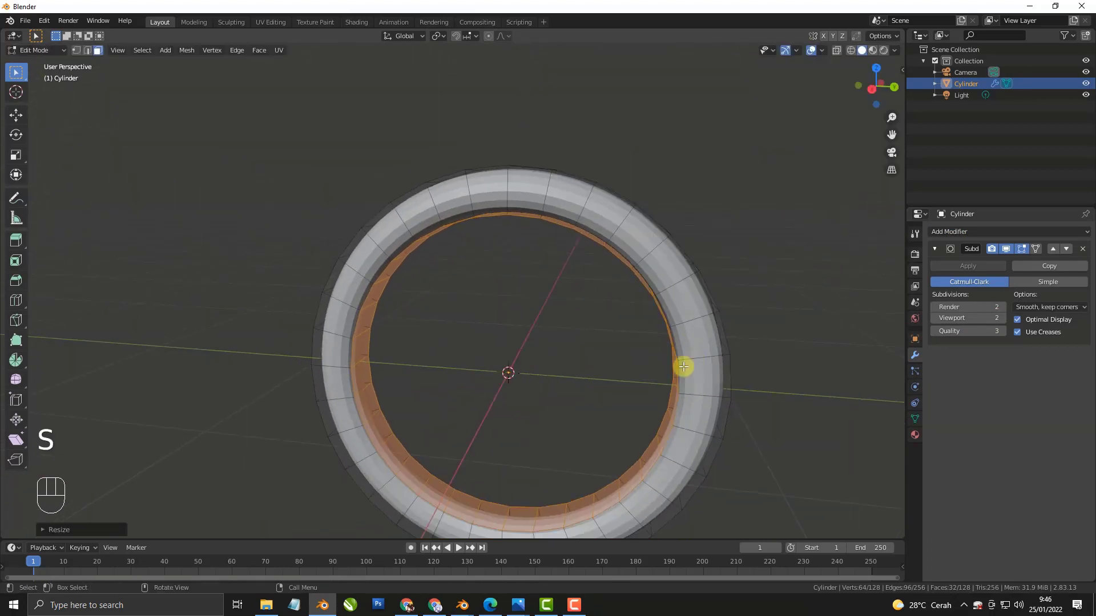
Add a centred loop cut around the ring's inner wall.
{"action": "middle_click_drag", "start_coordinate": [683, 366], "coordinate": [620, 194]}
{"action": "scroll", "coordinate": [620, 194], "scroll_direction": "up", "scroll_amount": 3}
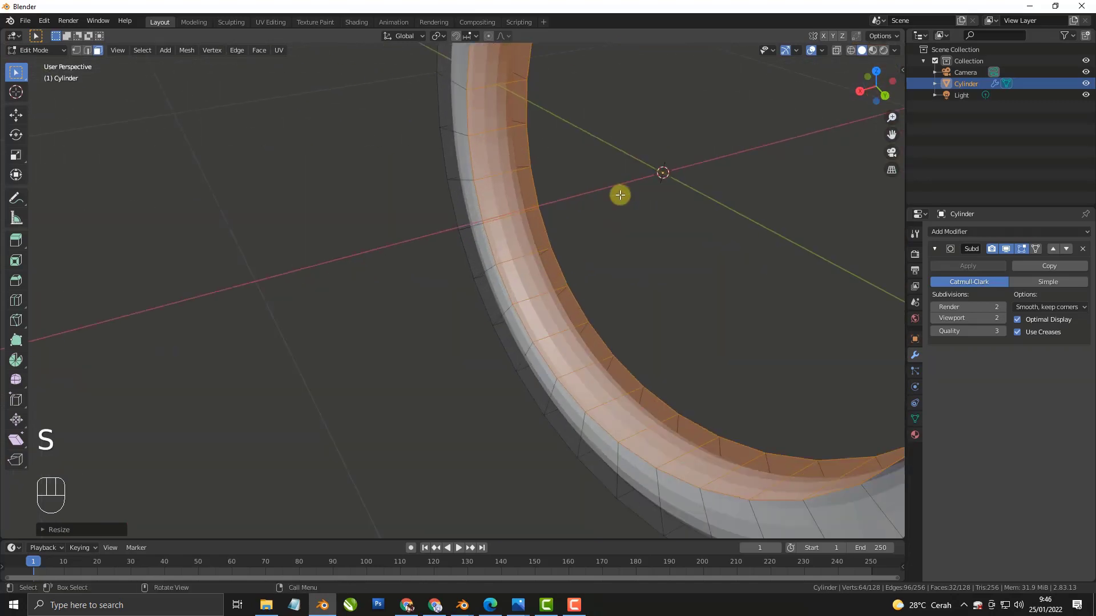
{"action": "key", "text": "ctrl+r"}
{"action": "left_click", "coordinate": [587, 378]}
{"action": "right_click", "coordinate": [588, 378]}
Try to scale the new inner-wall edge loop inward and undo the scaling.
{"action": "middle_click_drag", "start_coordinate": [592, 374], "coordinate": [604, 230]}
{"action": "scroll", "coordinate": [442, 212], "scroll_direction": "up", "scroll_amount": 3}
{"action": "middle_click_drag", "start_coordinate": [537, 250], "coordinate": [481, 259], "text": "shift"}
{"action": "middle_click_drag", "start_coordinate": [481, 259], "coordinate": [544, 266]}
{"action": "key", "text": "s"}
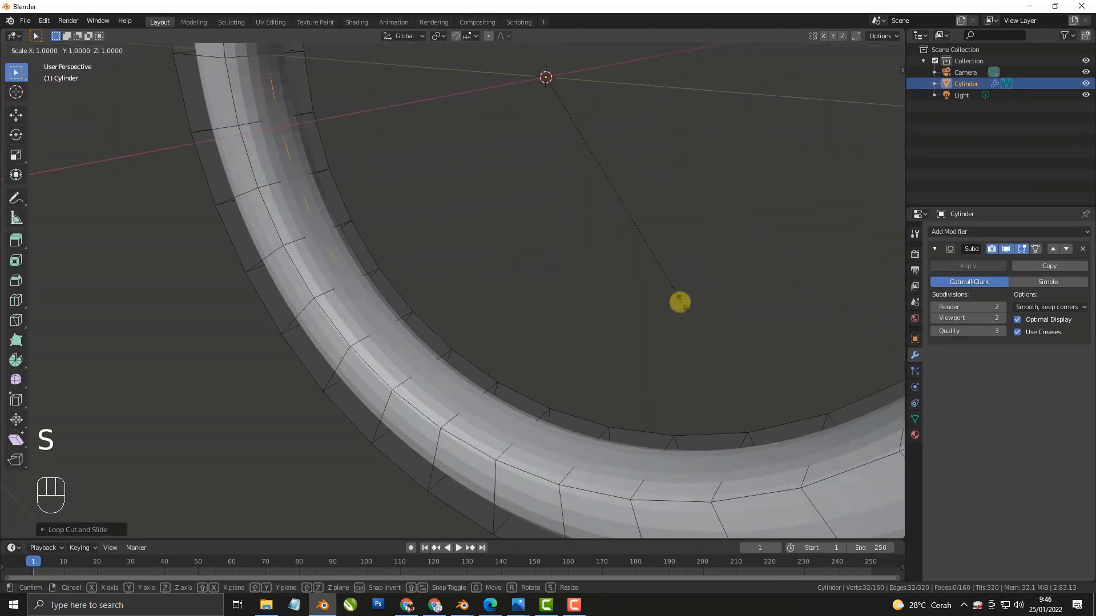
{"action": "left_click", "coordinate": [652, 269]}
{"action": "middle_click_drag", "start_coordinate": [653, 269], "coordinate": [668, 303]}
{"action": "key", "text": "ctrl+z"}
Bevel the centre loop of the inner wall in wireframe display, using 2 segments and a width of about 0.03 m.
{"action": "scroll", "coordinate": [668, 303], "scroll_direction": "up", "scroll_amount": 4}
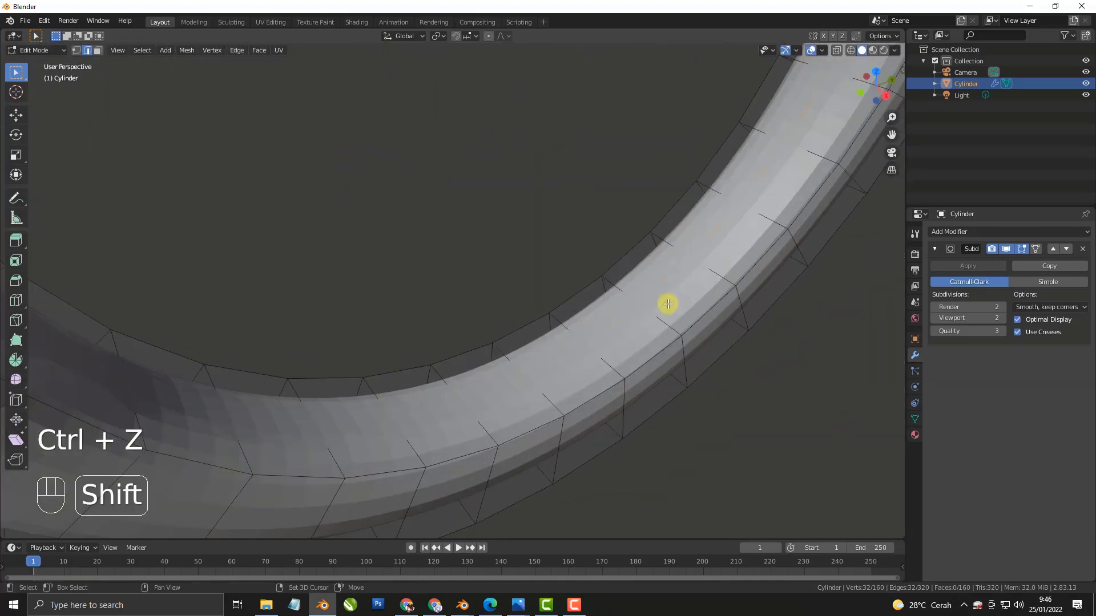
{"action": "key", "text": "shift+z"}
{"action": "middle_click_drag", "start_coordinate": [633, 335], "coordinate": [623, 359]}
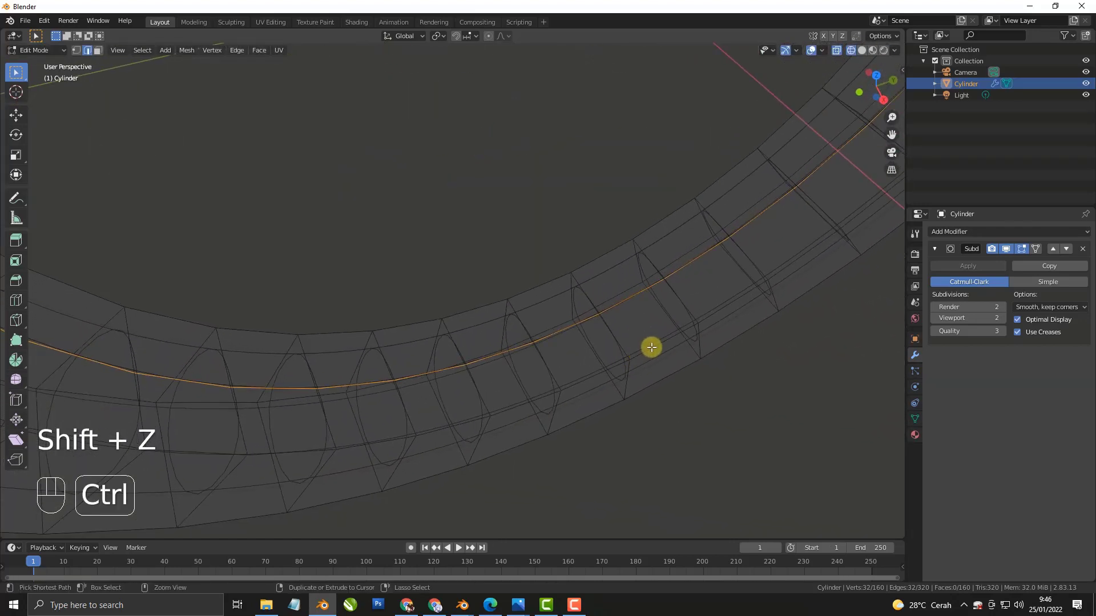
{"action": "key", "text": "ctrl+r"}
{"action": "right_click", "coordinate": [614, 345]}
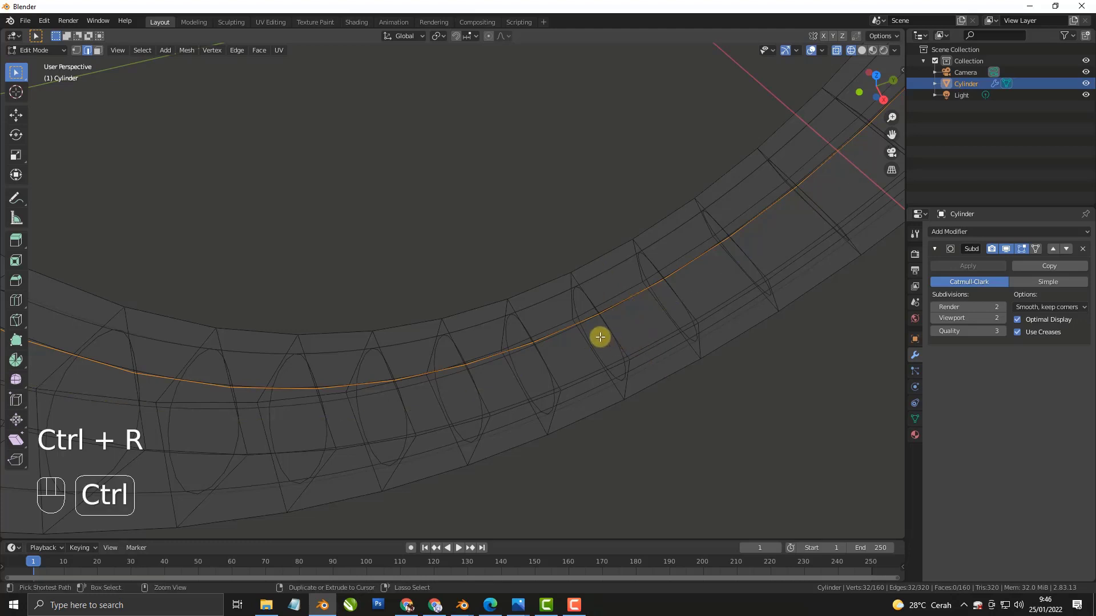
{"action": "key", "text": "ctrl+b"}
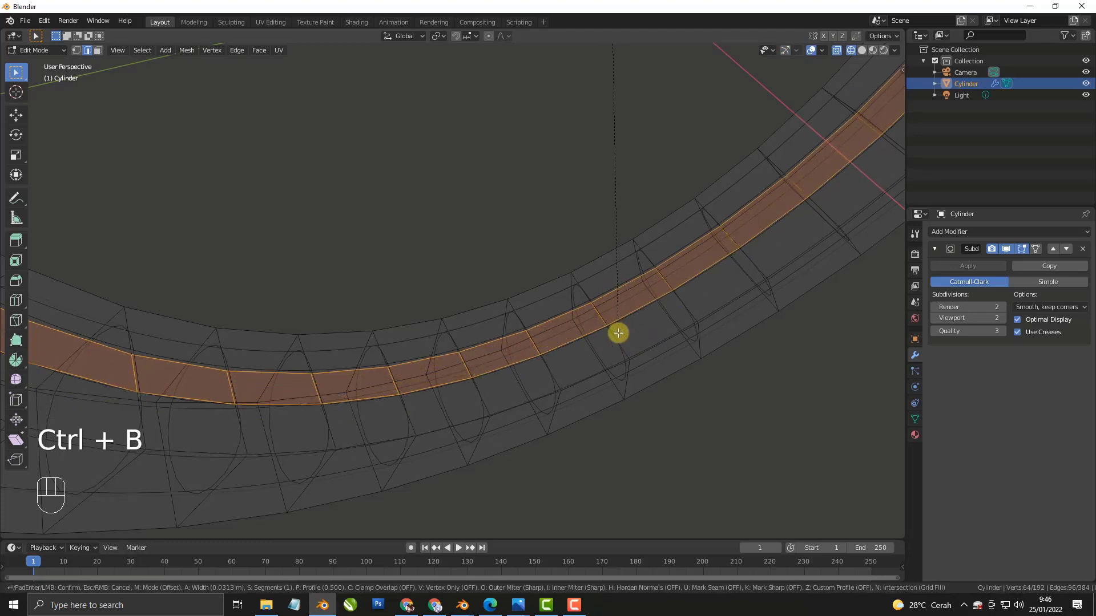
{"action": "scroll", "coordinate": [618, 334], "scroll_direction": "up", "scroll_amount": 1}
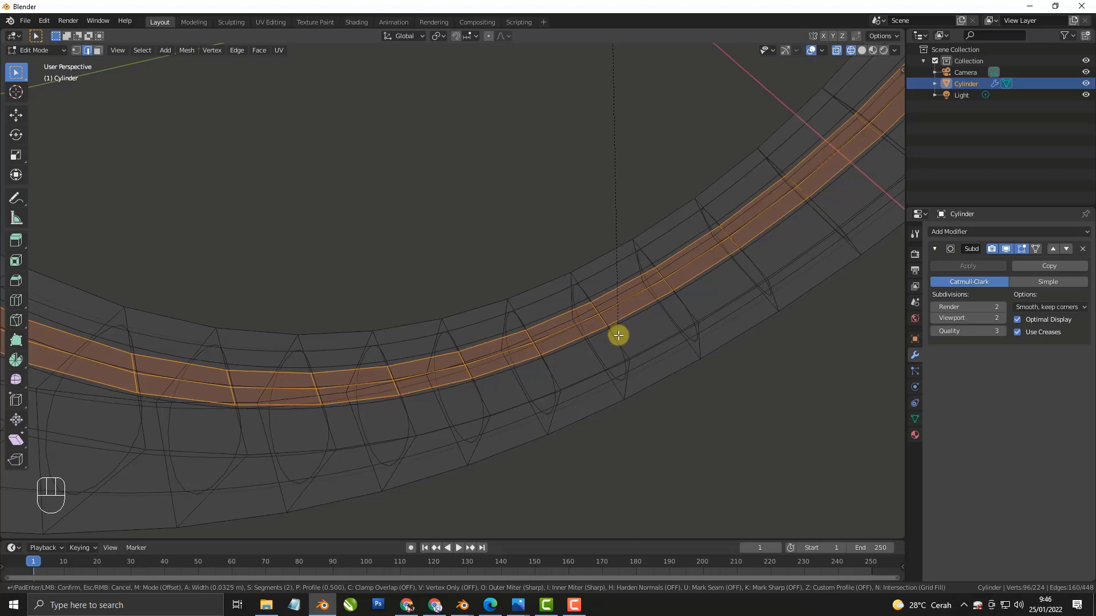
{"action": "right_click", "coordinate": [604, 336]}
Scale the middle loop of the bevelled band slightly inward in solid display to raise a ridge, and return to Object Mode.
{"action": "left_click", "coordinate": [570, 329], "text": "alt"}
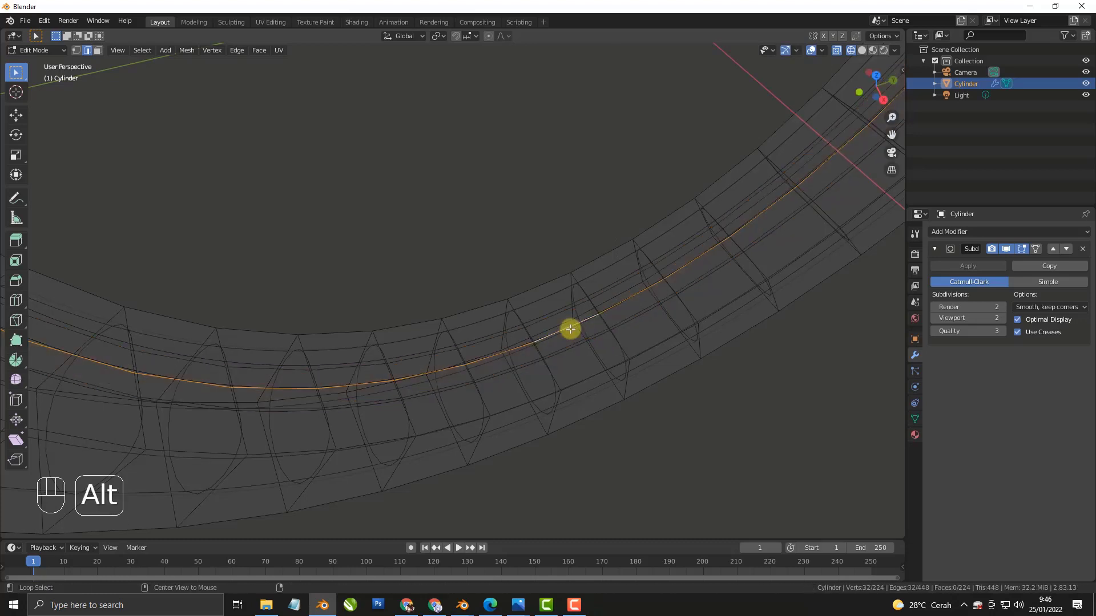
{"action": "key", "text": "shift+z"}
{"action": "key", "text": "s"}
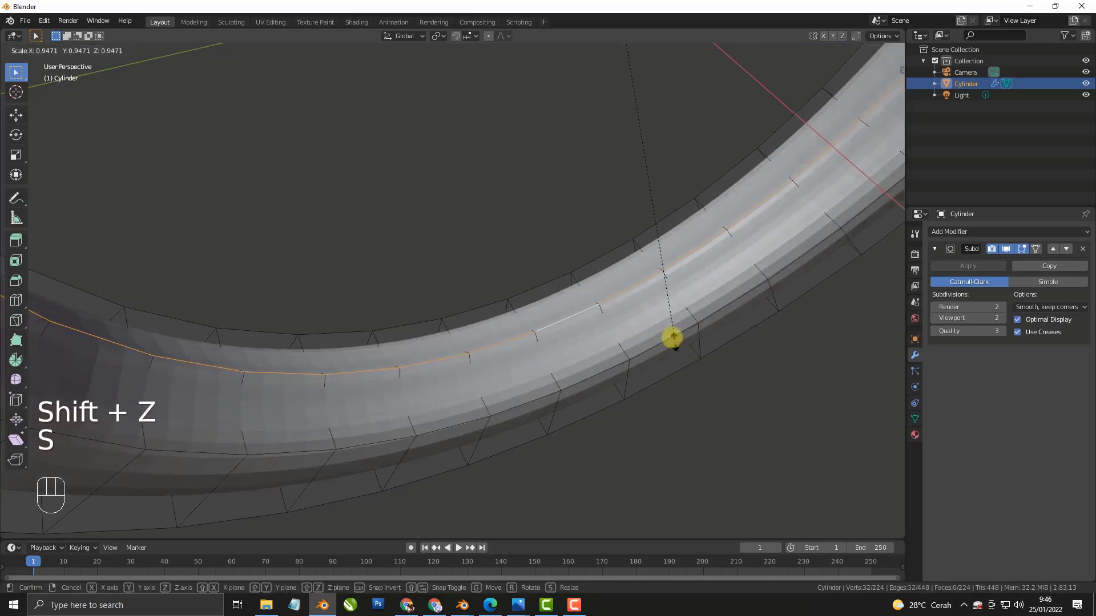
{"action": "left_click", "coordinate": [663, 318]}
{"action": "middle_click_drag", "start_coordinate": [585, 332], "coordinate": [462, 257]}
{"action": "key", "text": "Tab"}
{"action": "scroll", "coordinate": [465, 254], "scroll_direction": "up", "scroll_amount": 5}
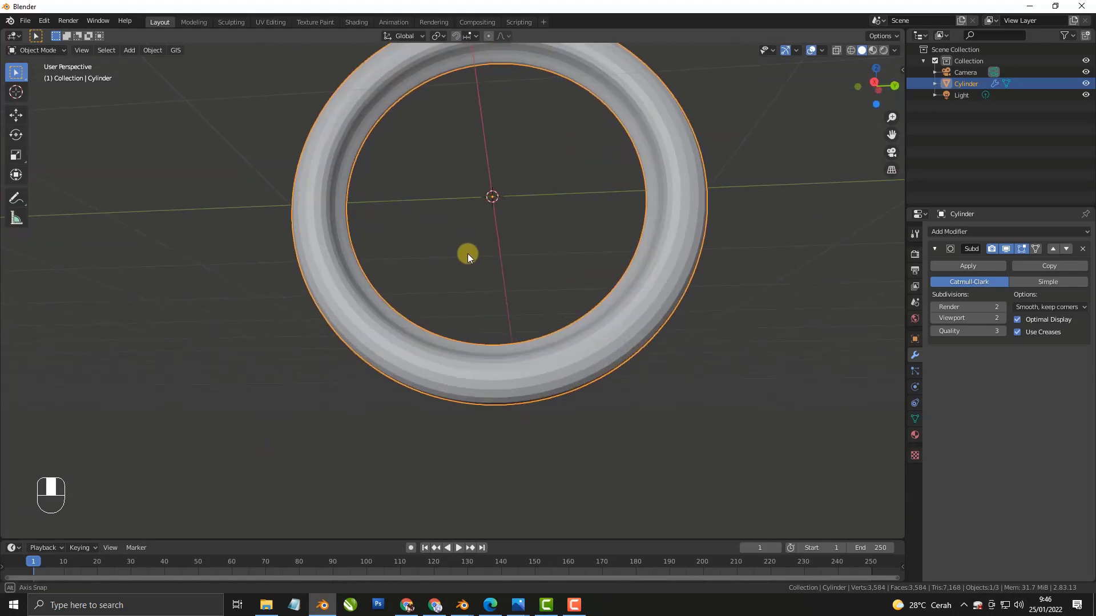
Add a loop cut in Edit Mode on one side of the inner ridge and slide it close to the ridge's base.
{"action": "key", "text": "Tab"}
{"action": "scroll", "coordinate": [471, 311], "scroll_direction": "up", "scroll_amount": 3}
{"action": "middle_click_drag", "start_coordinate": [475, 335], "coordinate": [455, 384]}
{"action": "scroll", "coordinate": [464, 381], "scroll_direction": "up", "scroll_amount": 3}
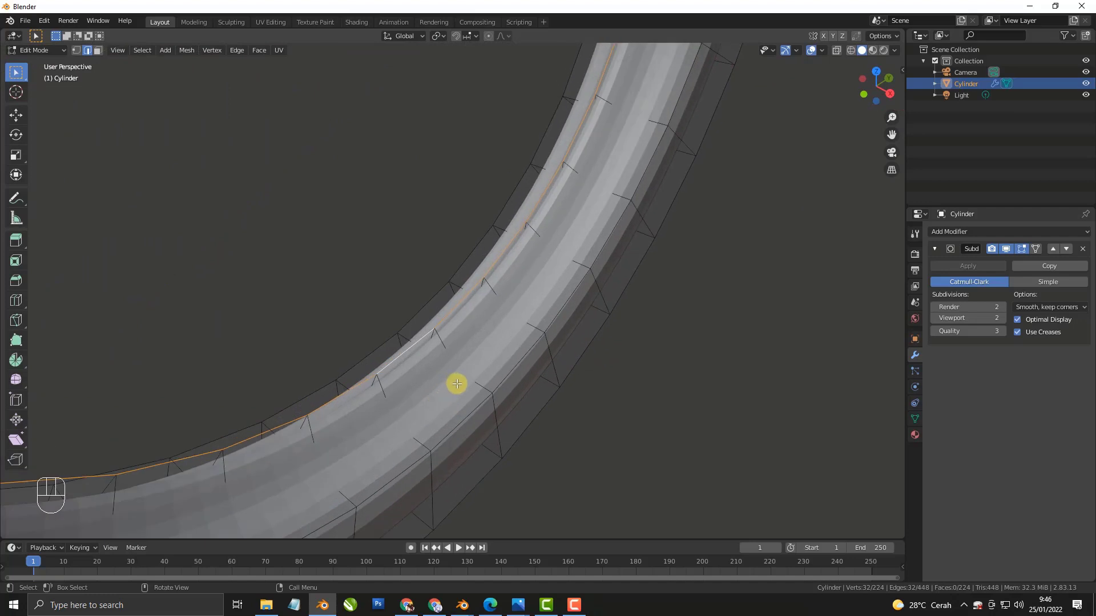
{"action": "key", "text": "ctrl+r"}
{"action": "left_click", "coordinate": [471, 385]}
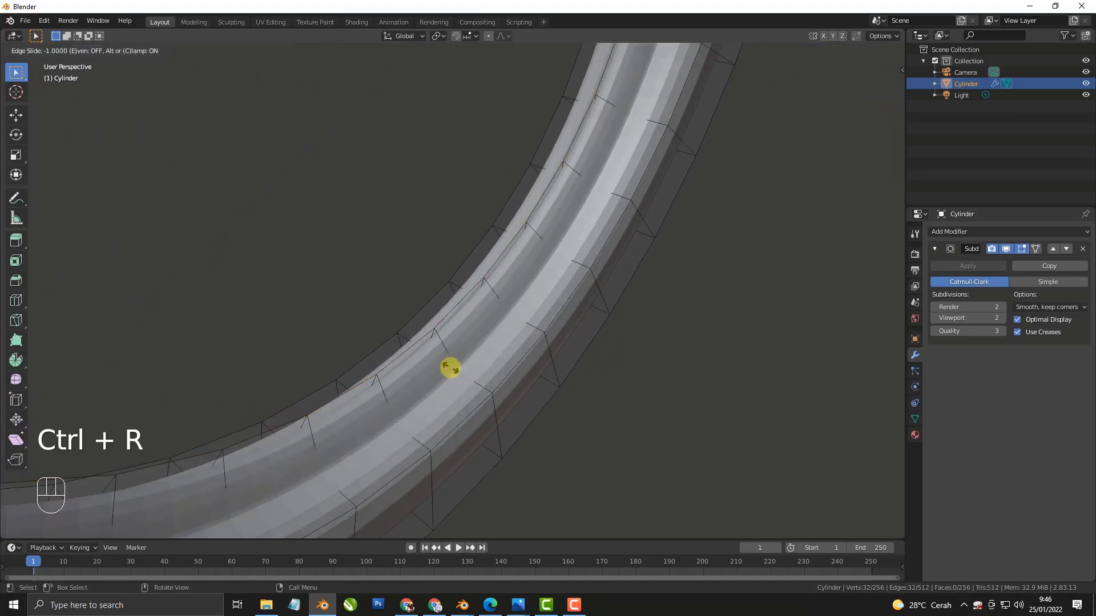
{"action": "left_click", "coordinate": [459, 374]}
Bevel the edge loop along the rim of the ring's inner wall, using 2 segments, and check the result in Object Mode.
{"action": "middle_click_drag", "start_coordinate": [463, 374], "coordinate": [576, 340]}
{"action": "middle_click_drag", "start_coordinate": [576, 340], "coordinate": [651, 109], "text": "shift"}
{"action": "left_click", "coordinate": [517, 353], "text": "alt"}
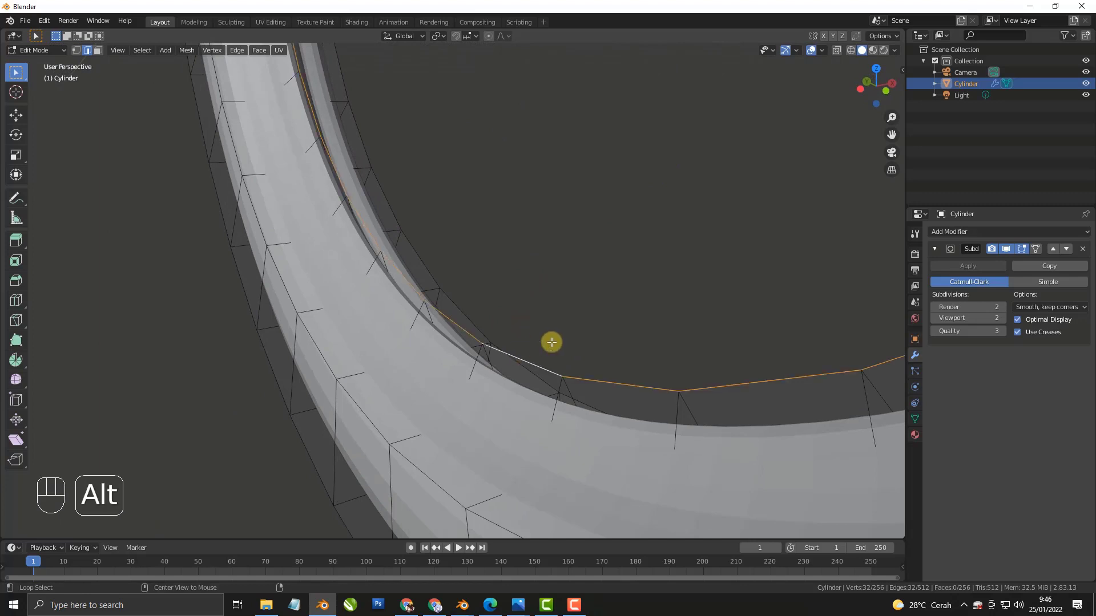
{"action": "key", "text": "ctrl+b"}
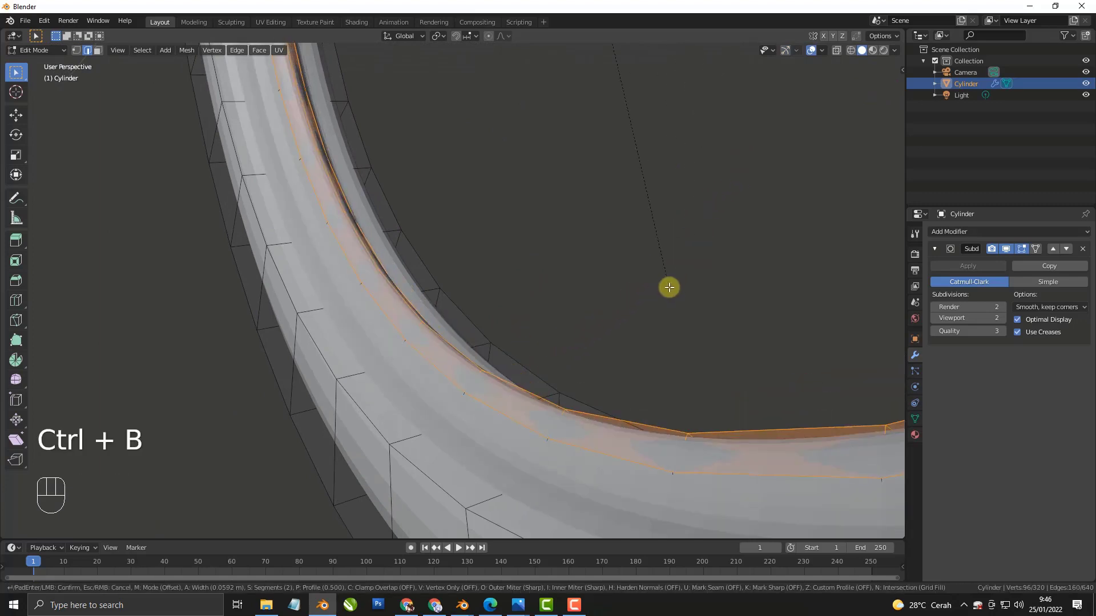
{"action": "left_click", "coordinate": [664, 252]}
{"action": "scroll", "coordinate": [656, 254], "scroll_direction": "down", "scroll_amount": 4}
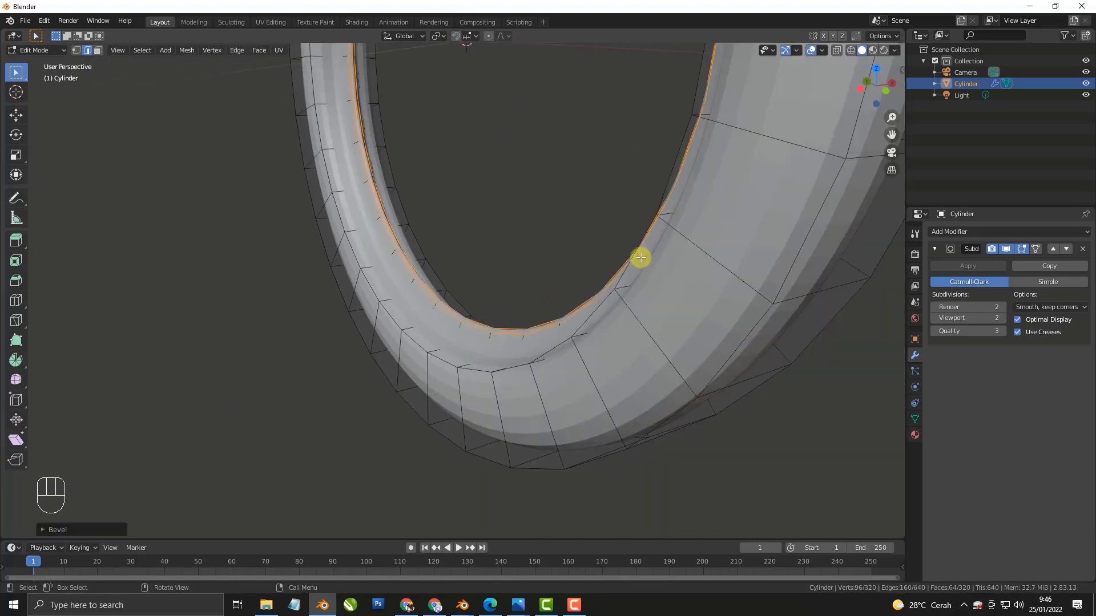
{"action": "middle_click_drag", "start_coordinate": [534, 280], "coordinate": [441, 399]}
{"action": "scroll", "coordinate": [510, 303], "scroll_direction": "down", "scroll_amount": 6}
{"action": "key", "text": "Tab"}
{"action": "scroll", "coordinate": [487, 397], "scroll_direction": "up", "scroll_amount": 4}
{"action": "key", "text": "Tab"}
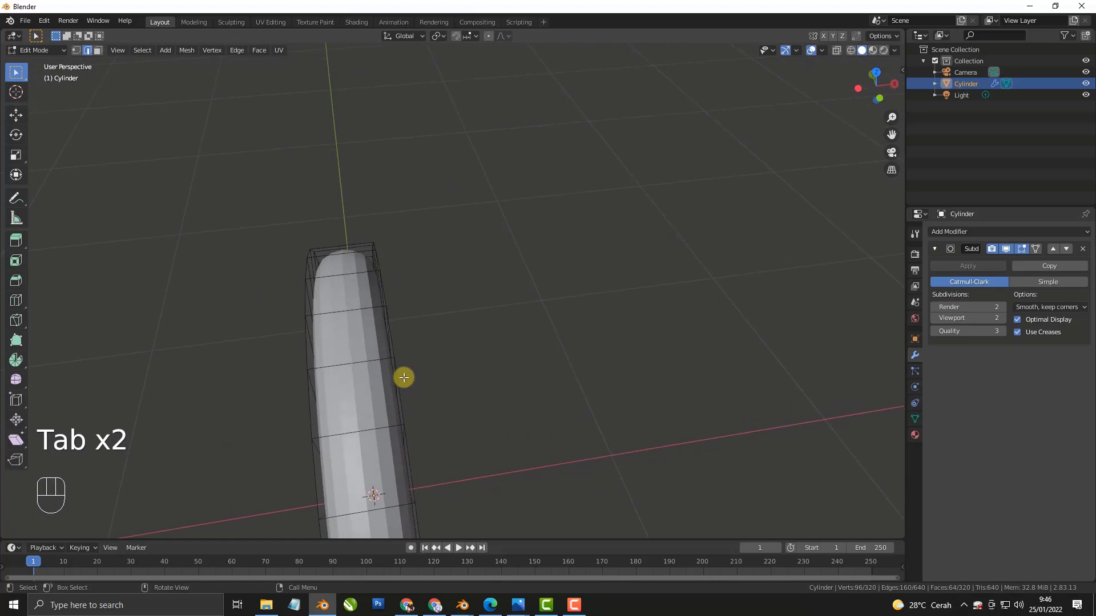
Add a centred loop cut around the ring's outer wall, return to Object Mode and deselect the ring.
{"action": "key", "text": "ctrl+r"}
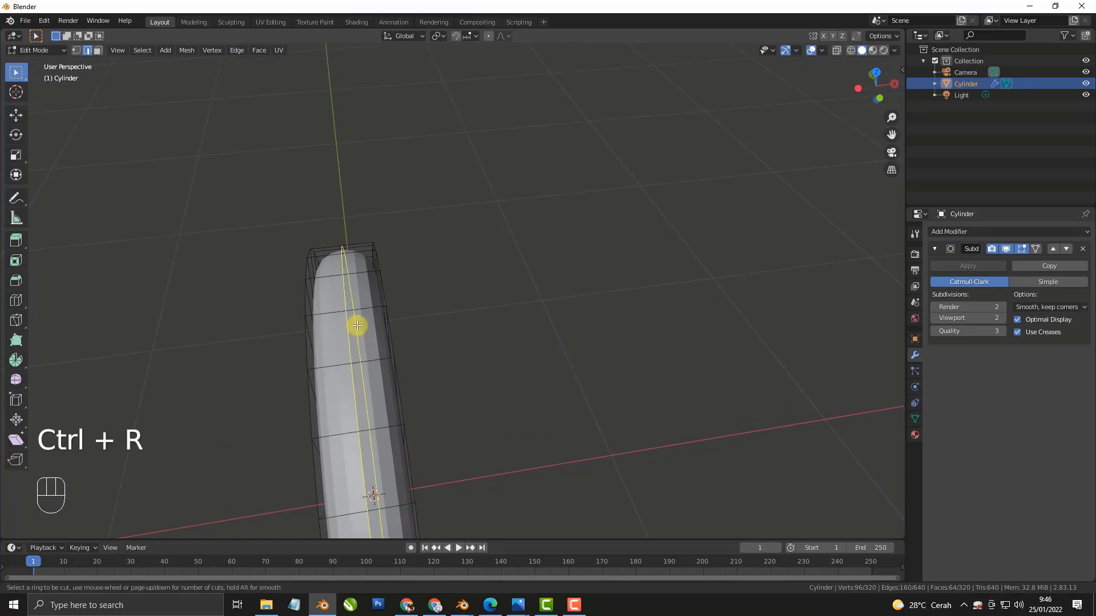
{"action": "left_click", "coordinate": [357, 324]}
{"action": "middle_click_drag", "start_coordinate": [357, 325], "coordinate": [358, 386]}
{"action": "scroll", "coordinate": [468, 363], "scroll_direction": "up", "scroll_amount": 5}
{"action": "key", "text": "Tab"}
{"action": "scroll", "coordinate": [358, 386], "scroll_direction": "down", "scroll_amount": 7}
{"action": "left_click", "coordinate": [571, 422]}
{"action": "middle_click_drag", "start_coordinate": [571, 422], "coordinate": [503, 331]}
{"action": "scroll", "coordinate": [434, 401], "scroll_direction": "up", "scroll_amount": 2}
{"action": "scroll", "coordinate": [456, 351], "scroll_direction": "down", "scroll_amount": 1}
{"action": "middle_click_drag", "start_coordinate": [438, 362], "coordinate": [512, 342]}
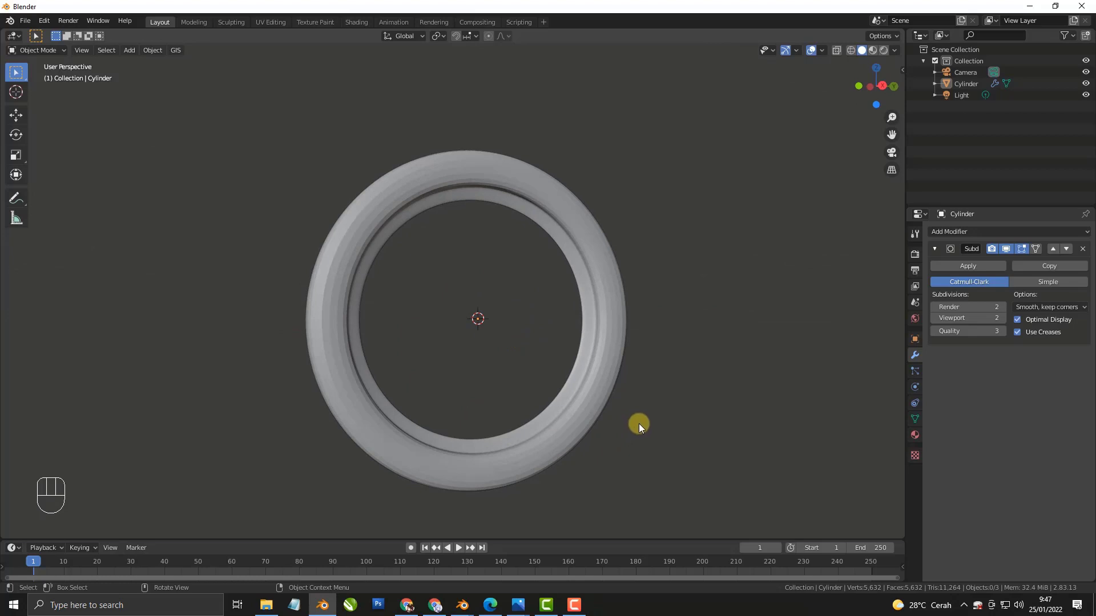
{"action": "left_click", "coordinate": [585, 610]}
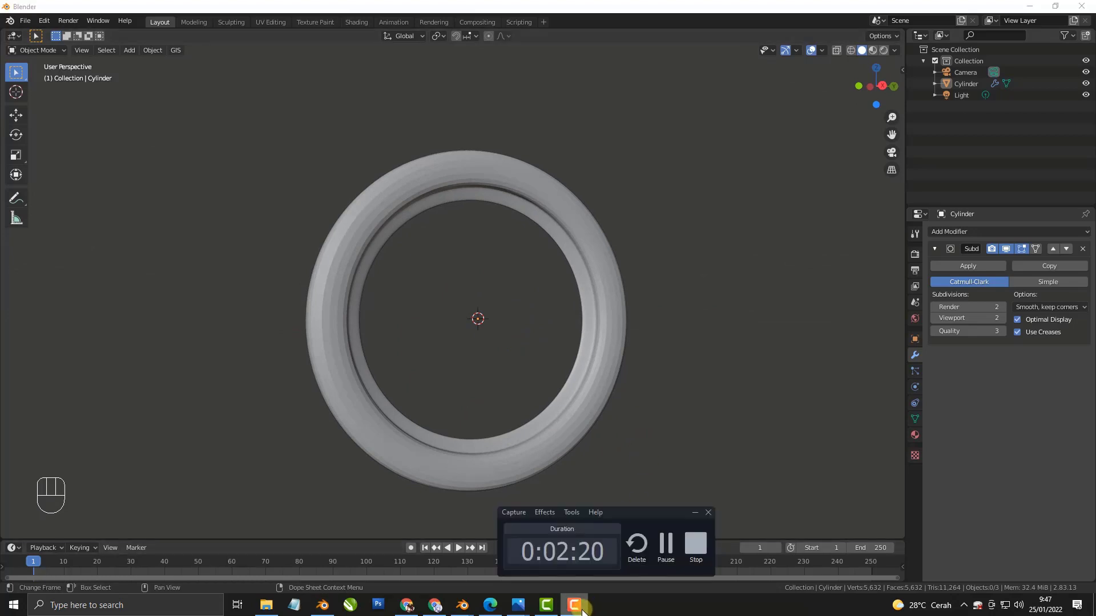
{"action": "left_click", "coordinate": [583, 609]}
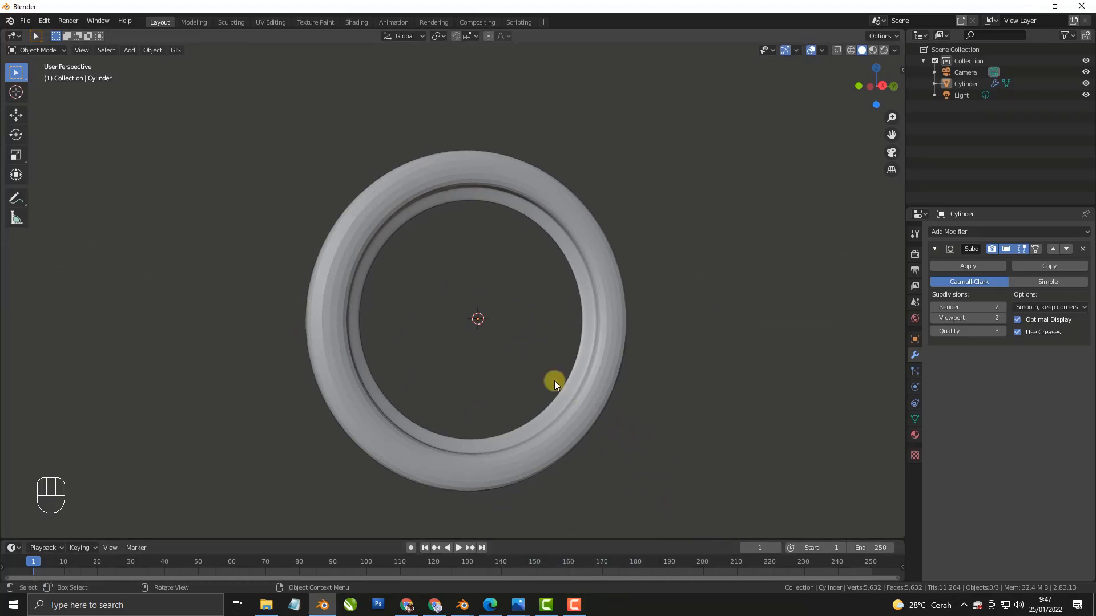
Add a mesh circle at the ring's centre in right orthographic view and set it to 16 vertices.
{"action": "key", "text": "KP_1"}
{"action": "key", "text": "KP_3"}
{"action": "scroll", "coordinate": [533, 362], "scroll_direction": "up", "scroll_amount": 4}
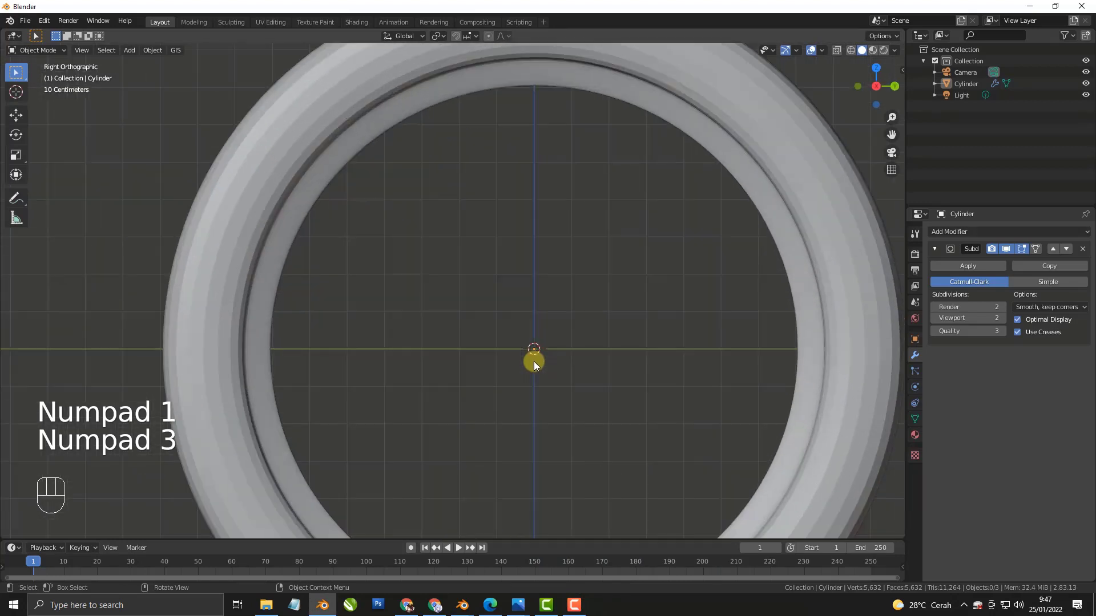
{"action": "middle_click_drag", "start_coordinate": [533, 361], "coordinate": [379, 284], "text": "shift"}
{"action": "key", "text": "shift+a"}
{"action": "mouse_move", "coordinate": [380, 282]}
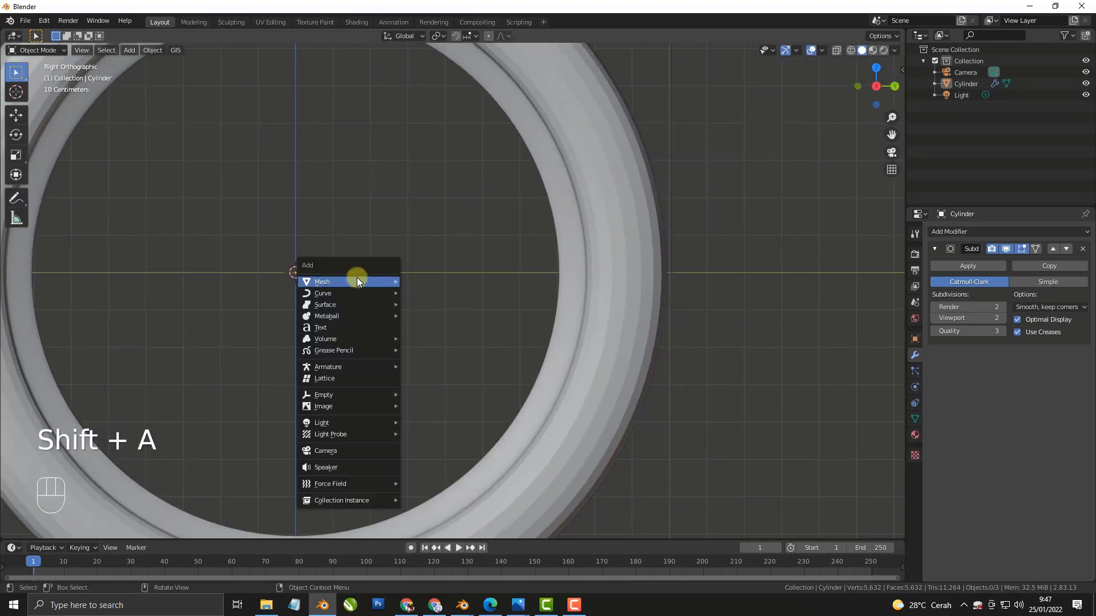
{"action": "left_click", "coordinate": [442, 307]}
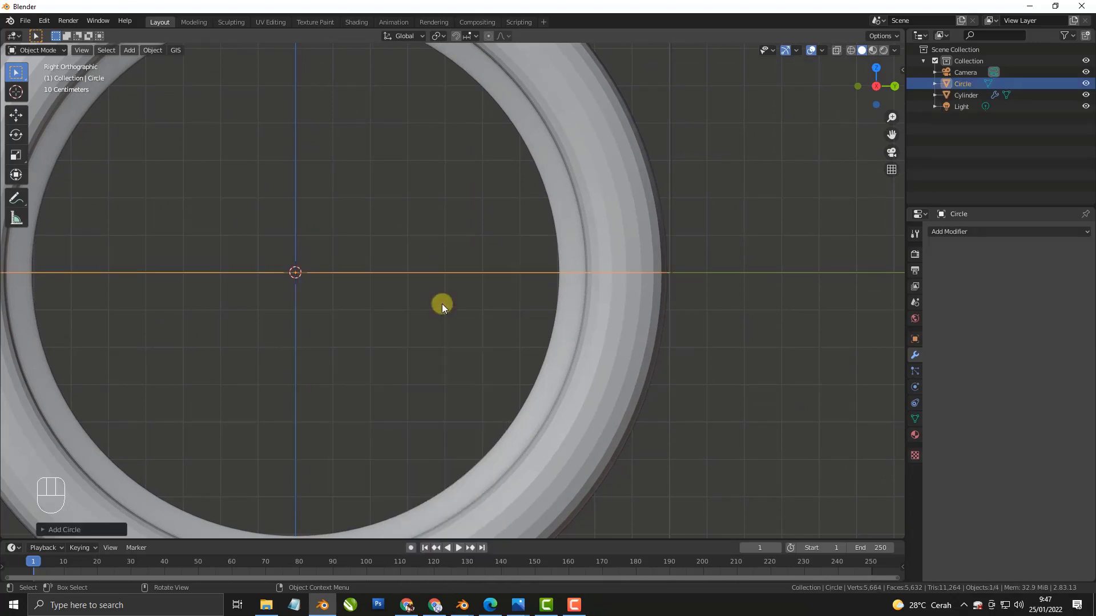
{"action": "scroll", "coordinate": [443, 289], "scroll_direction": "down", "scroll_amount": 4}
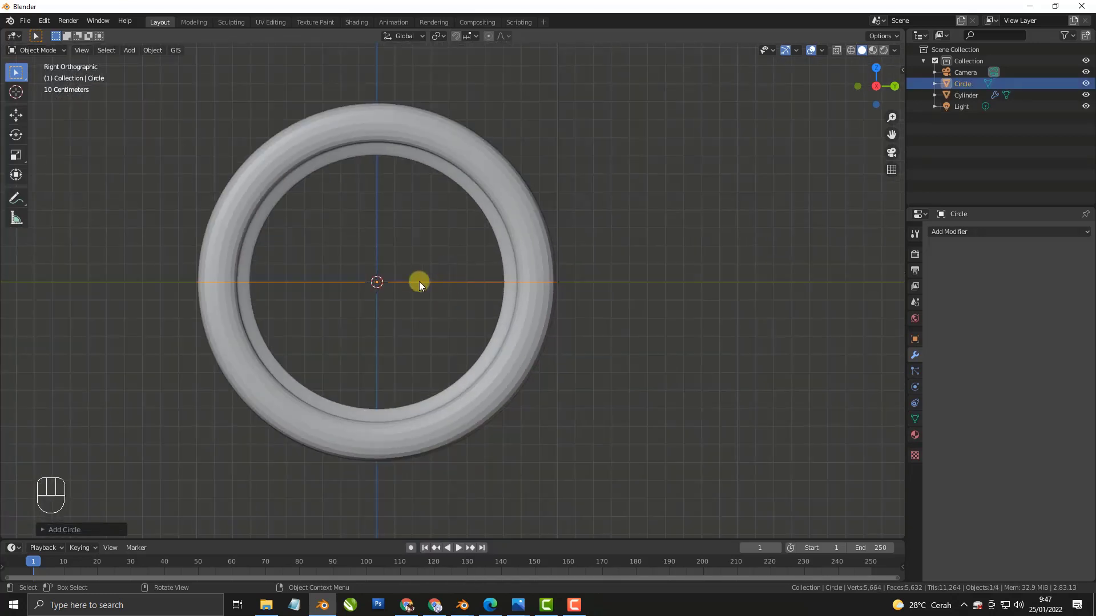
{"action": "left_click", "coordinate": [88, 528]}
{"action": "left_click", "coordinate": [156, 402]}
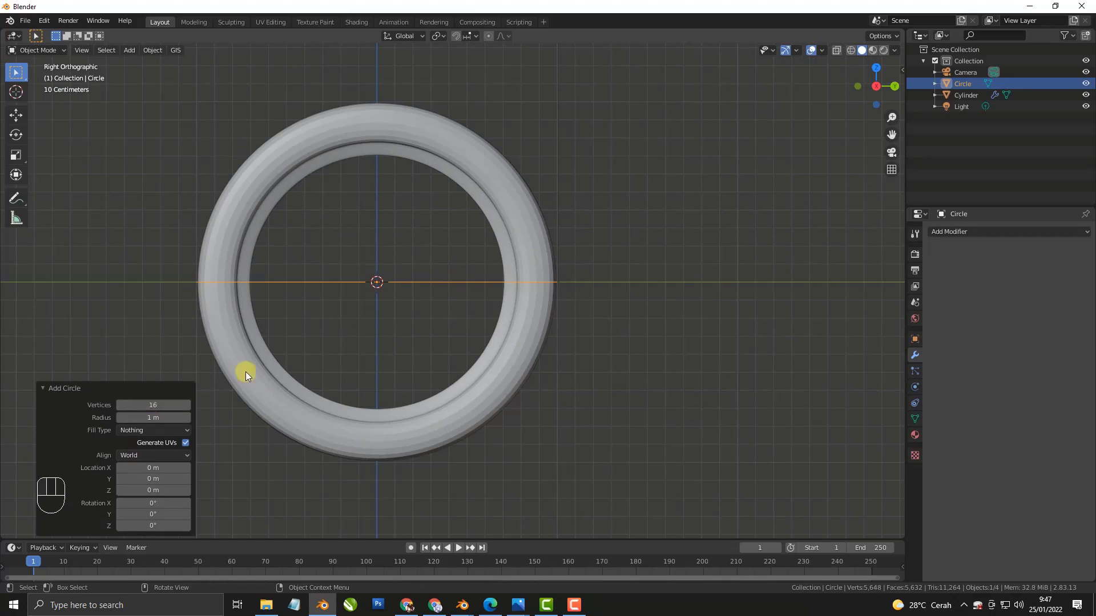
Rotate the circle 90° about the Y axis and scale it down to about 0.223.
{"action": "key", "text": "r"}
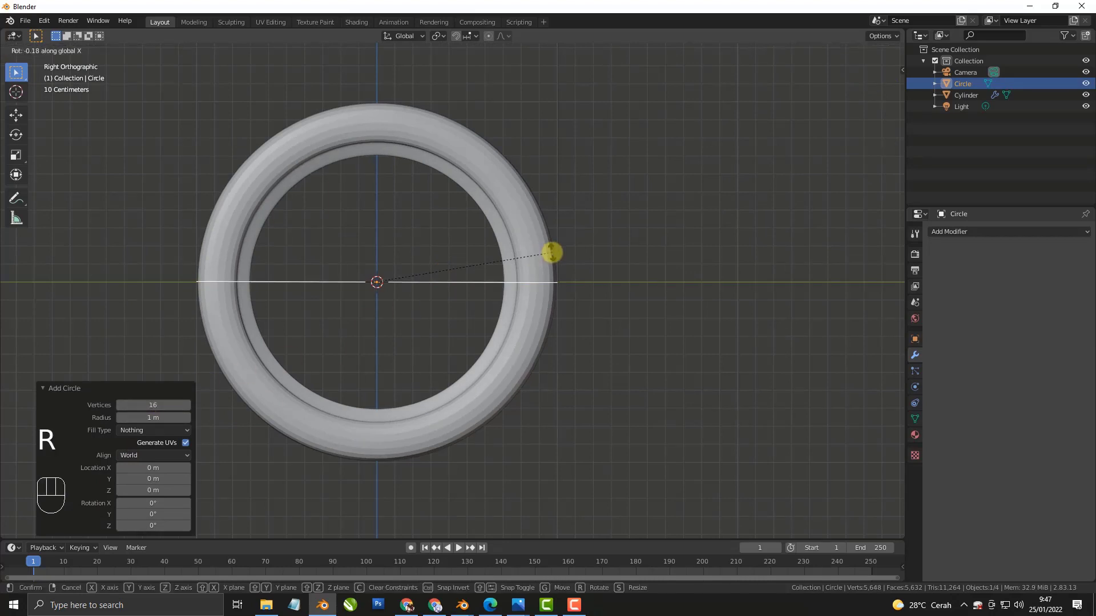
{"action": "key", "text": "y"}
{"action": "key", "text": "9"}
{"action": "key", "text": "0"}
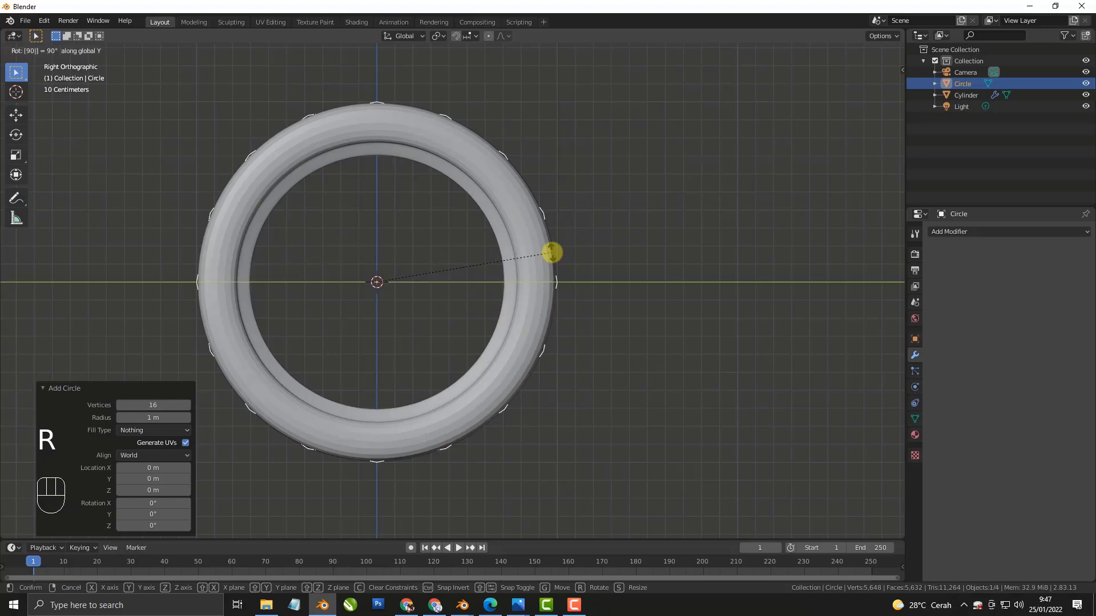
{"action": "key", "text": "Return"}
{"action": "key", "text": "s"}
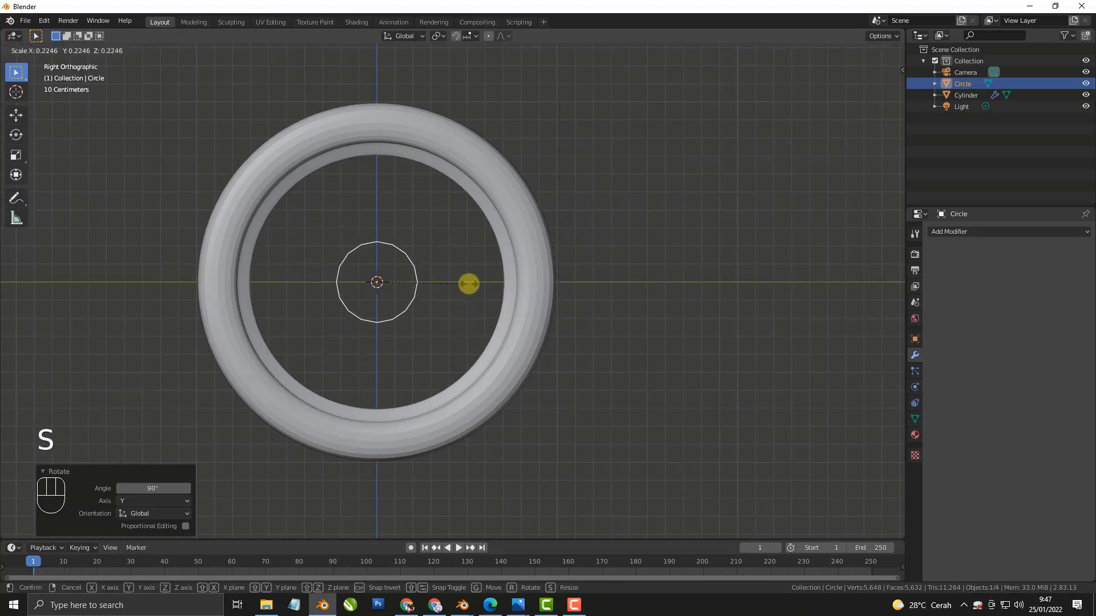
{"action": "left_click", "coordinate": [473, 284]}
{"action": "scroll", "coordinate": [442, 289], "scroll_direction": "up", "scroll_amount": 5}
{"action": "middle_click_drag", "start_coordinate": [443, 289], "coordinate": [631, 365], "text": "shift"}
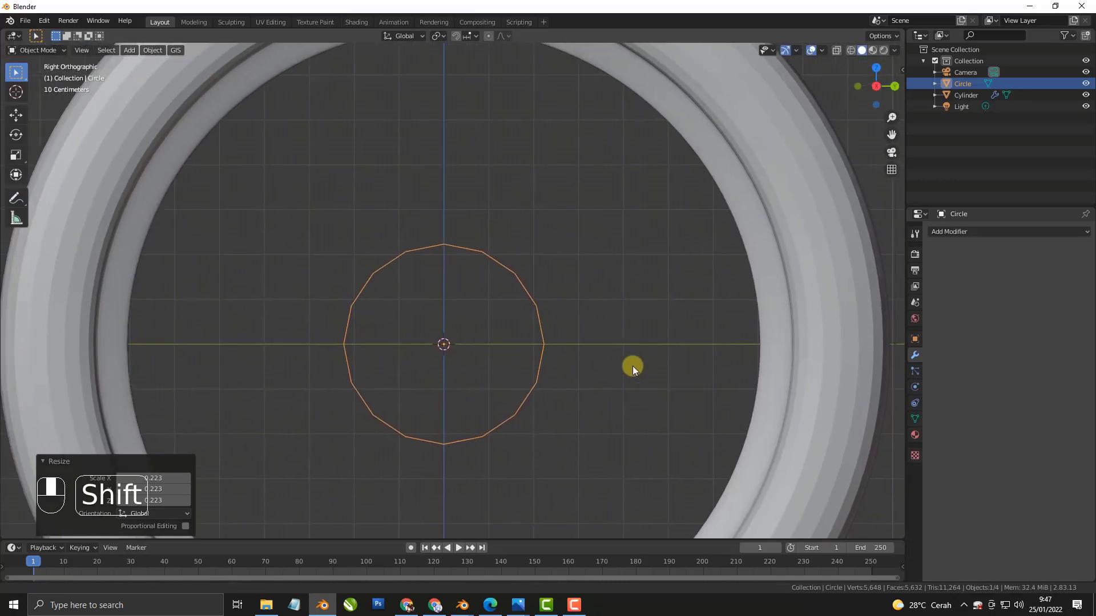
Fill the whole circle outline with a single face in Edit Mode.
{"action": "key", "text": "Tab"}
{"action": "key", "text": "Tab"}
{"action": "key", "text": "Tab"}
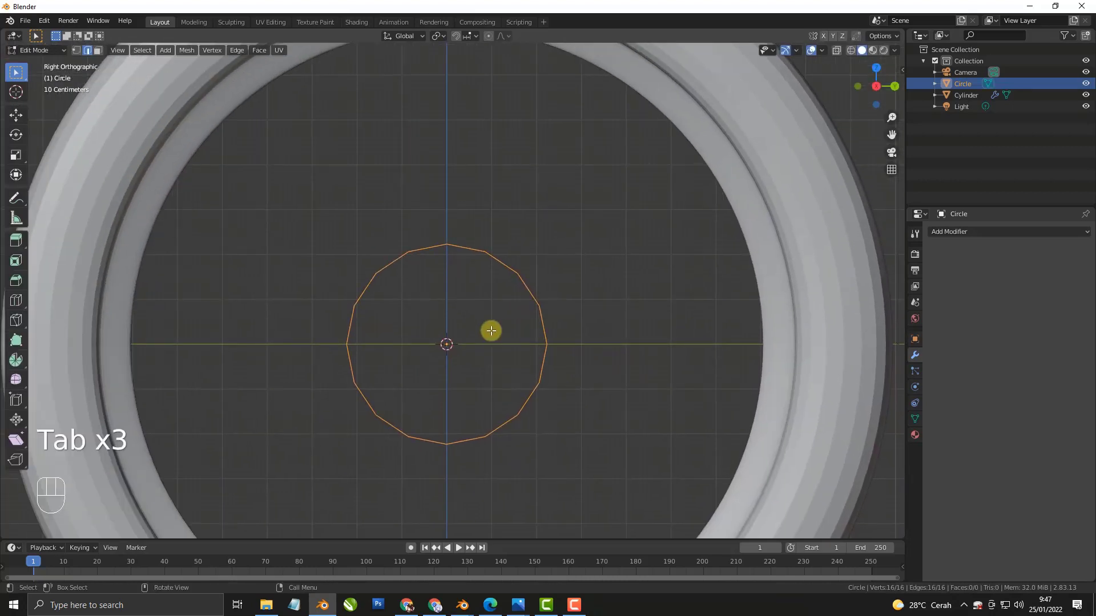
{"action": "key", "text": "a"}
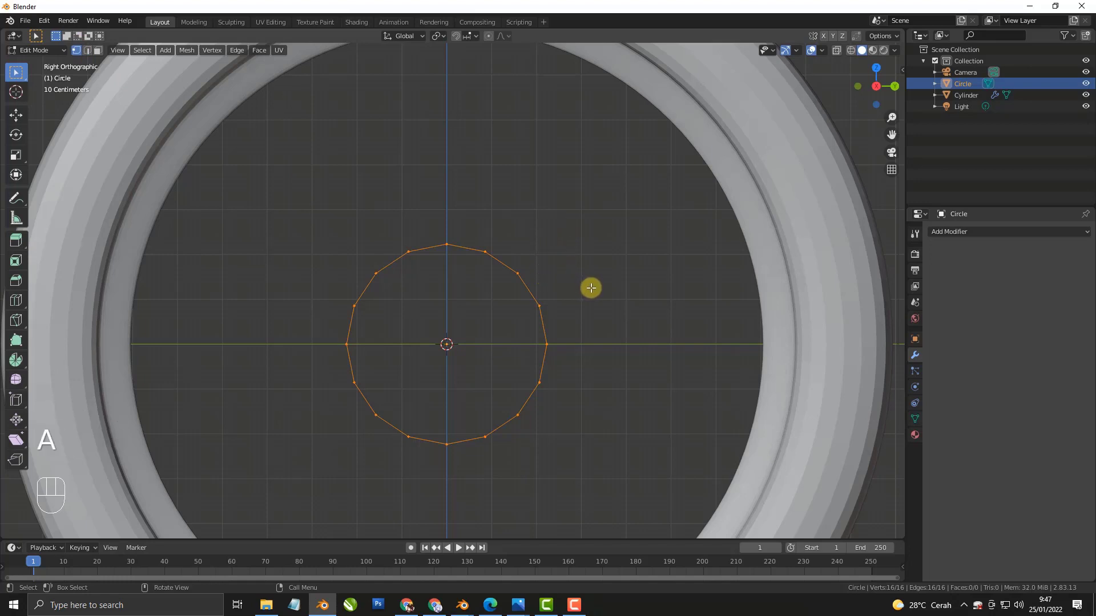
{"action": "key", "text": "f"}
{"action": "scroll", "coordinate": [588, 291], "scroll_direction": "down", "scroll_amount": 2}
{"action": "middle_click_drag", "start_coordinate": [584, 298], "coordinate": [446, 334]}
{"action": "scroll", "coordinate": [558, 328], "scroll_direction": "up", "scroll_amount": 5}
{"action": "middle_click_drag", "start_coordinate": [553, 318], "coordinate": [484, 329], "text": "shift"}
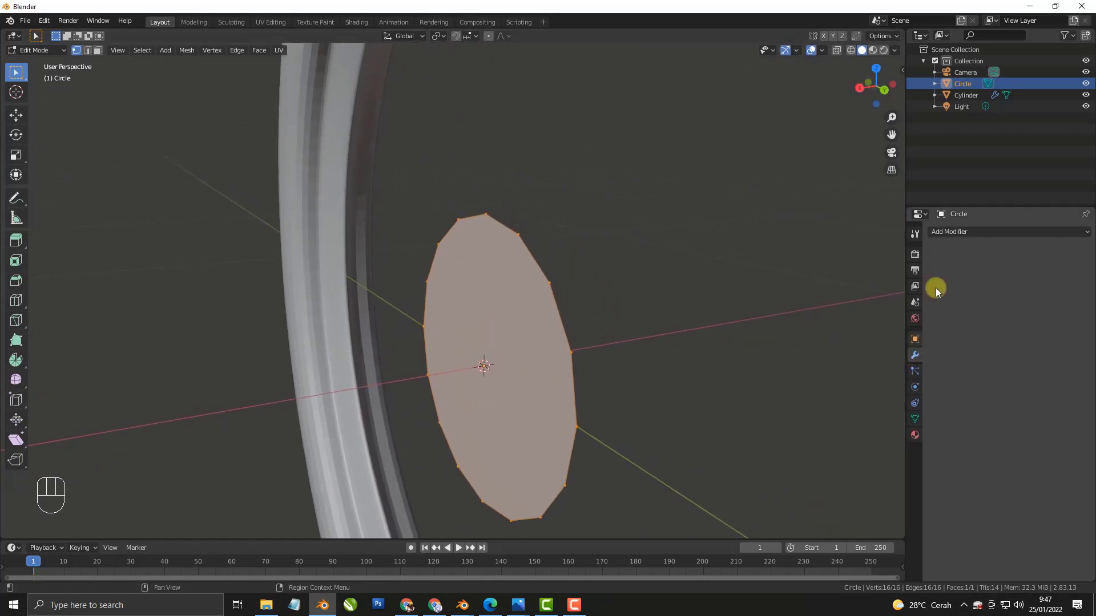
Add a Solidify modifier to the filled circle with offset 0 and a thickness of 0.11 m.
{"action": "left_click", "coordinate": [948, 231]}
{"action": "left_click", "coordinate": [879, 407]}
{"action": "mouse_move", "coordinate": [733, 349]}
{"action": "middle_mouse_down"}
{"action": "mouse_move", "coordinate": [695, 342]}
{"action": "mouse_move", "coordinate": [731, 340]}
{"action": "middle_mouse_up"}
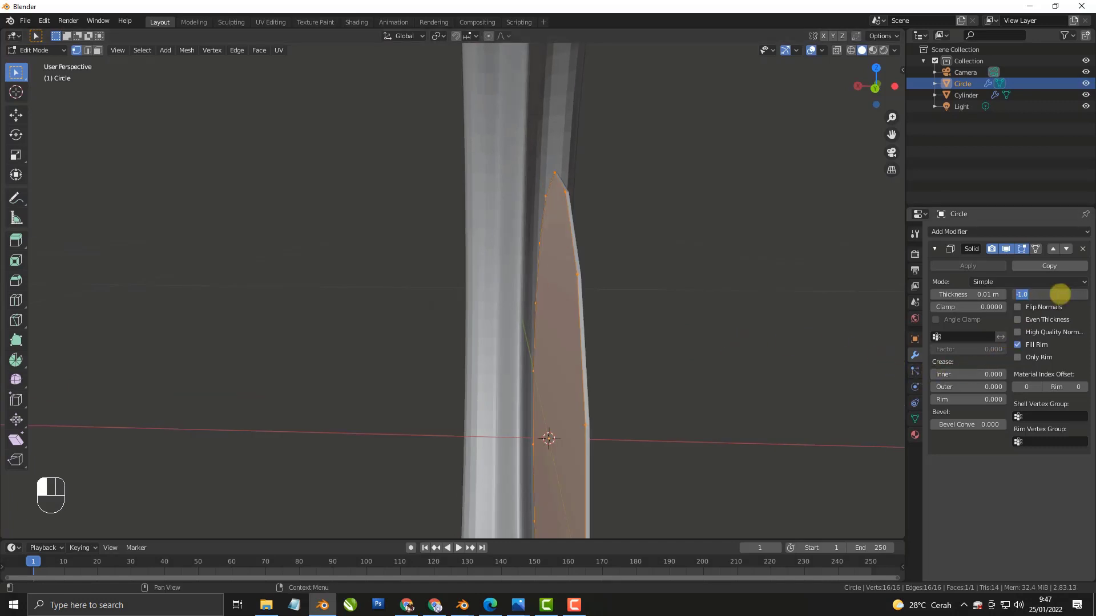
{"action": "type", "text": "0"}
{"action": "key", "text": "Return"}
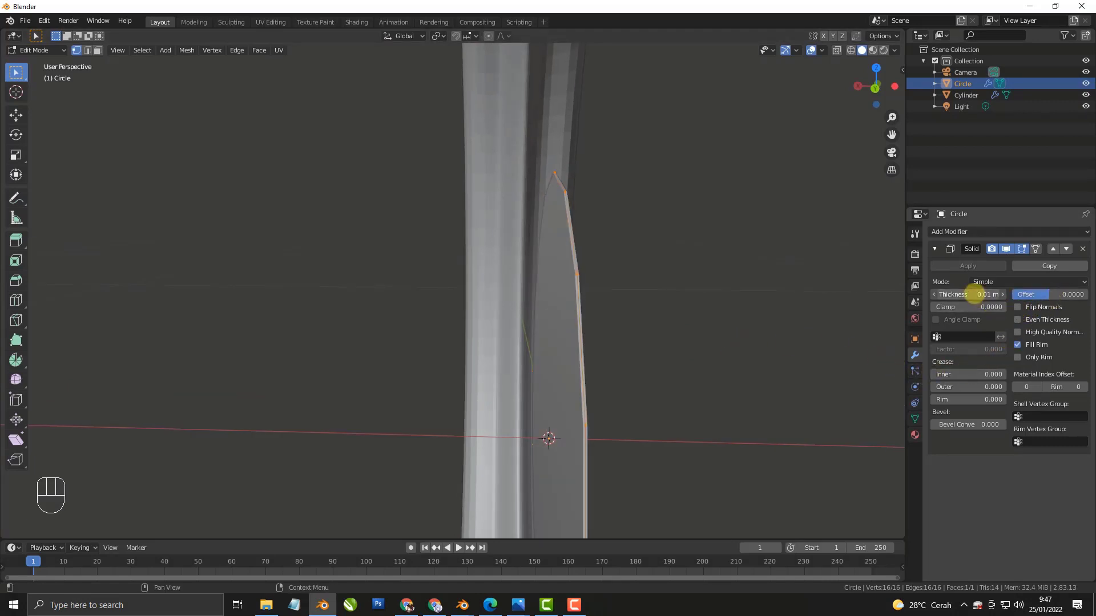
{"action": "left_click_drag", "start_coordinate": [974, 293], "coordinate": [984, 294]}
Add a Bevel modifier to the disc and set its offset to 0.01 m.
{"action": "left_click", "coordinate": [970, 231]}
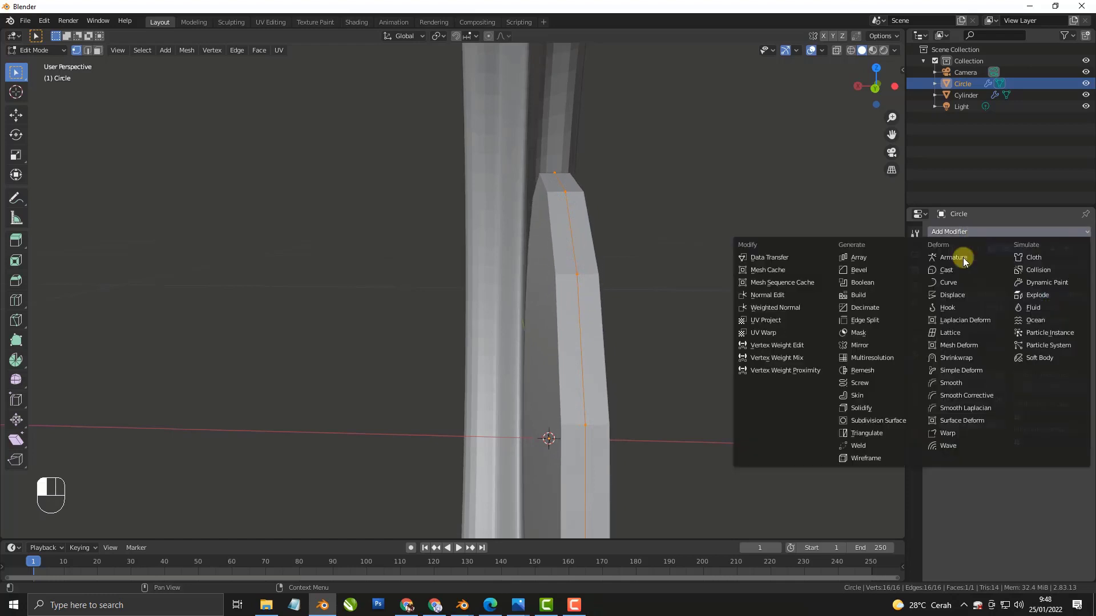
{"action": "left_click", "coordinate": [871, 272]}
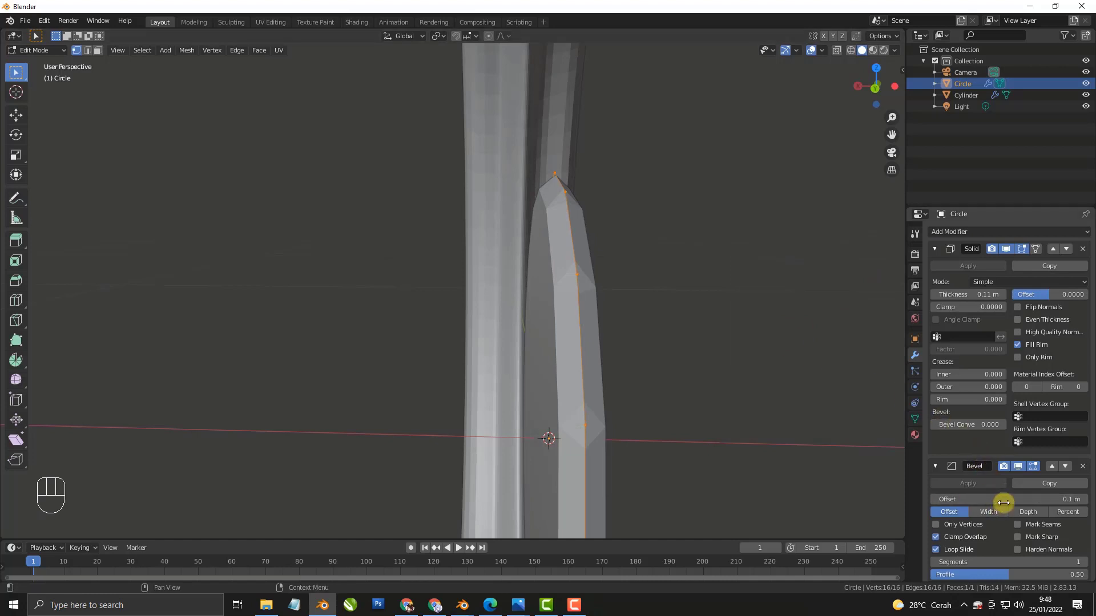
{"action": "left_click", "coordinate": [935, 500]}
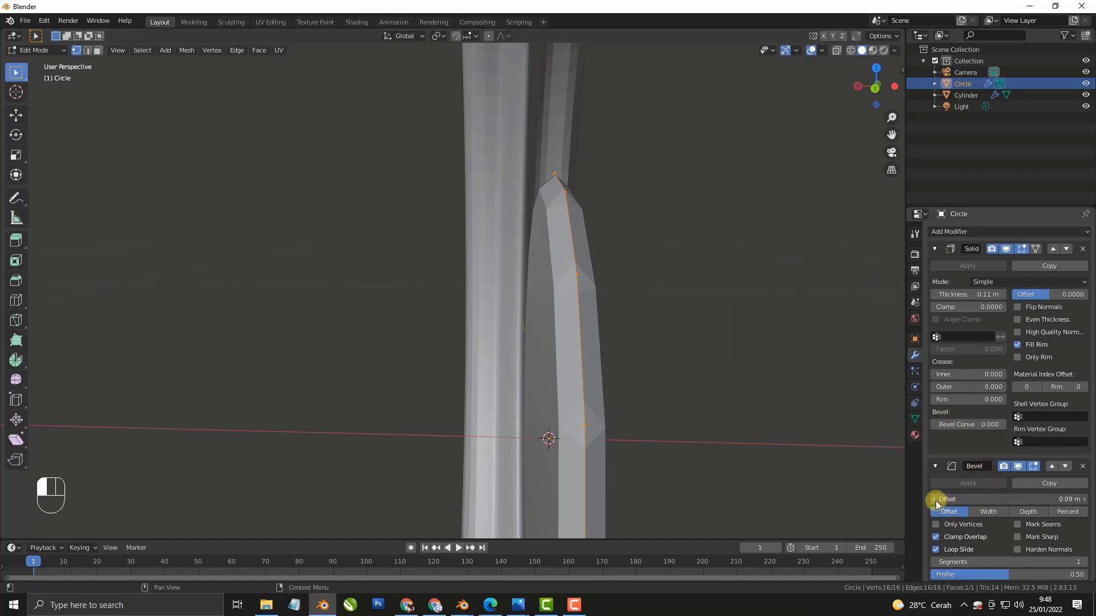
{"action": "mouse_move", "coordinate": [941, 500]}
{"action": "left_mouse_down"}
{"action": "mouse_move", "coordinate": [952, 498]}
{"action": "mouse_move", "coordinate": [942, 496]}
{"action": "left_mouse_up"}
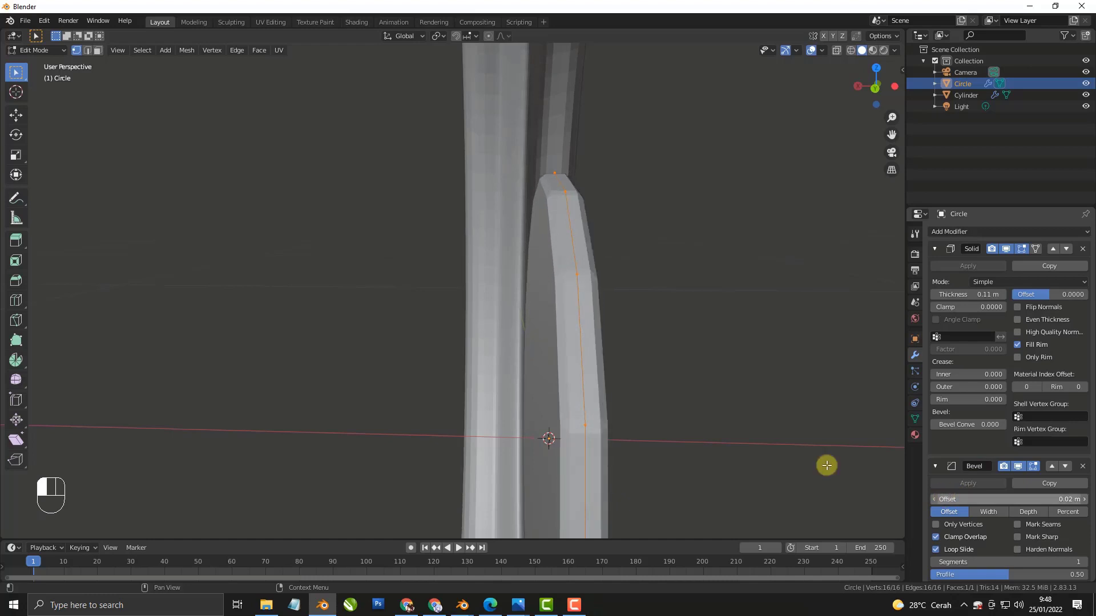
{"action": "mouse_move", "coordinate": [642, 406]}
{"action": "middle_mouse_down"}
{"action": "mouse_move", "coordinate": [451, 400]}
{"action": "mouse_move", "coordinate": [545, 372]}
{"action": "mouse_move", "coordinate": [639, 405]}
{"action": "middle_mouse_up"}
{"action": "left_click", "coordinate": [1036, 498]}
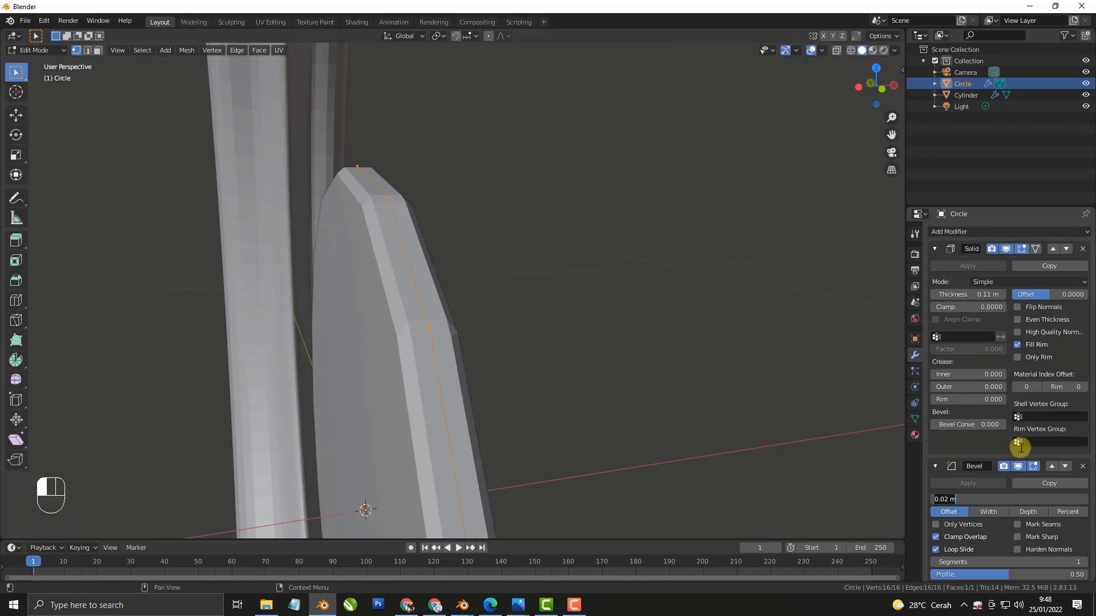
{"action": "type", "text": ".01"}
{"action": "key", "text": "Return"}
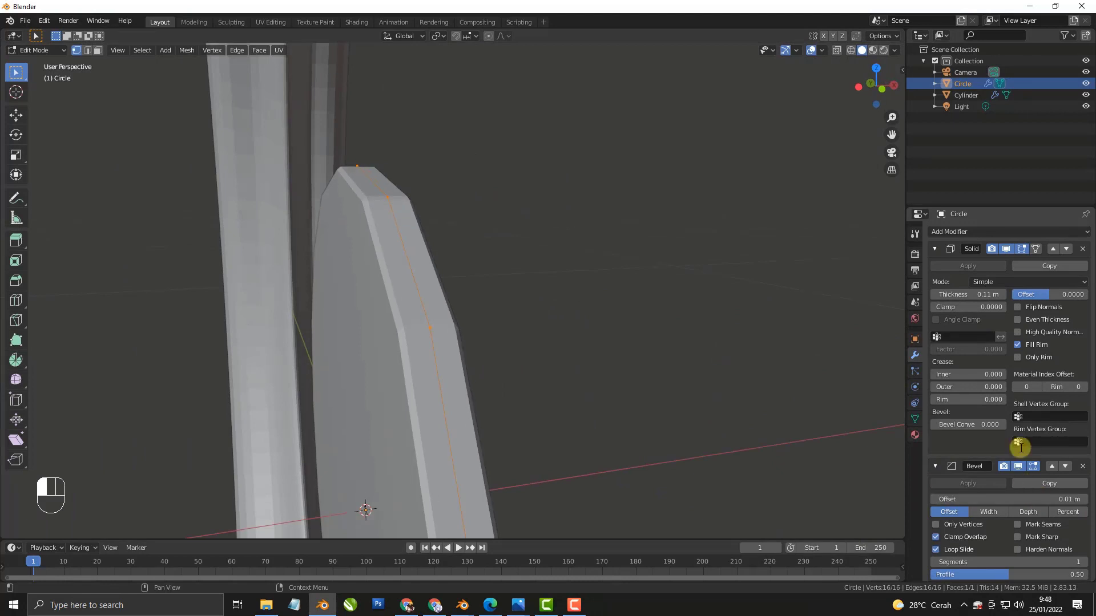
Increase the disc's Solidify thickness to 0.16 m, return to Object Mode and deselect everything.
{"action": "middle_click_drag", "start_coordinate": [433, 345], "coordinate": [415, 318]}
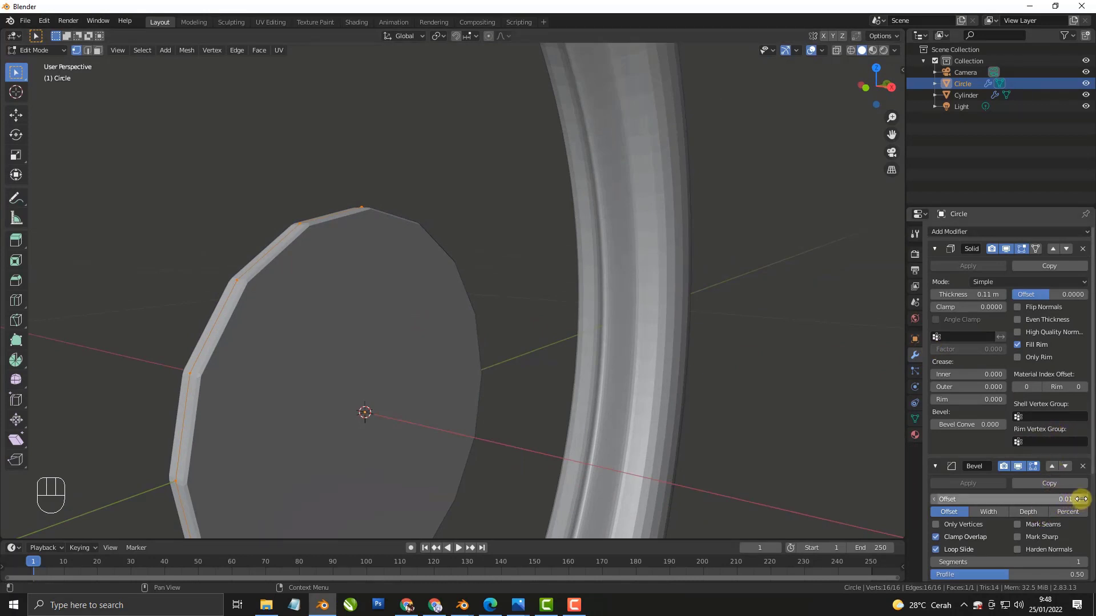
{"action": "left_click", "coordinate": [1005, 296]}
{"action": "left_click", "coordinate": [1005, 296]}
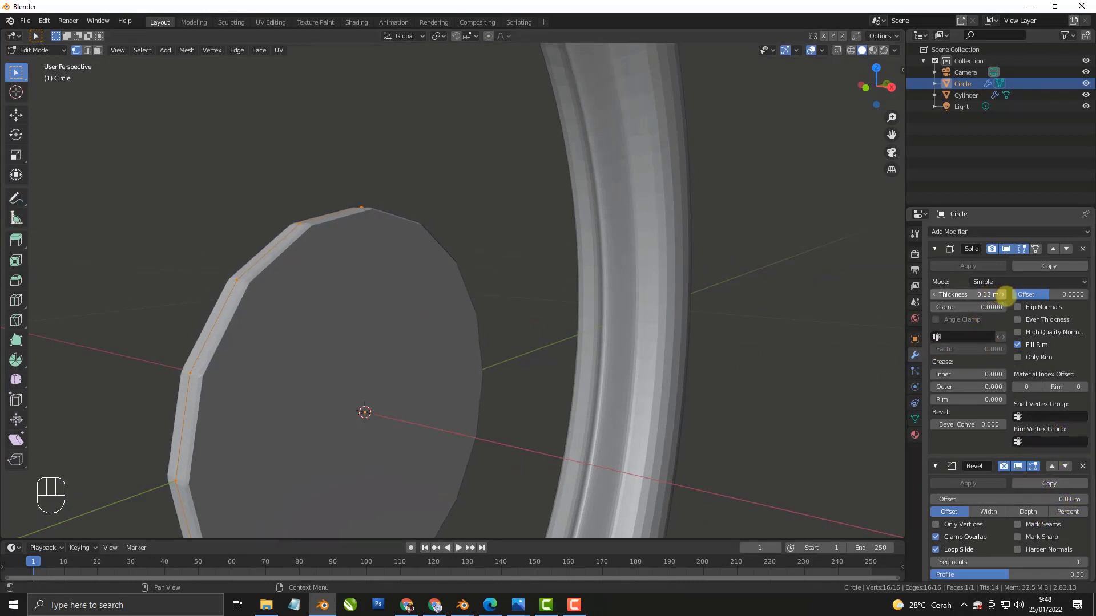
{"action": "left_click", "coordinate": [1006, 296]}
{"action": "left_click", "coordinate": [1005, 296]}
{"action": "left_click", "coordinate": [1006, 296]}
{"action": "scroll", "coordinate": [794, 303], "scroll_direction": "down", "scroll_amount": 6}
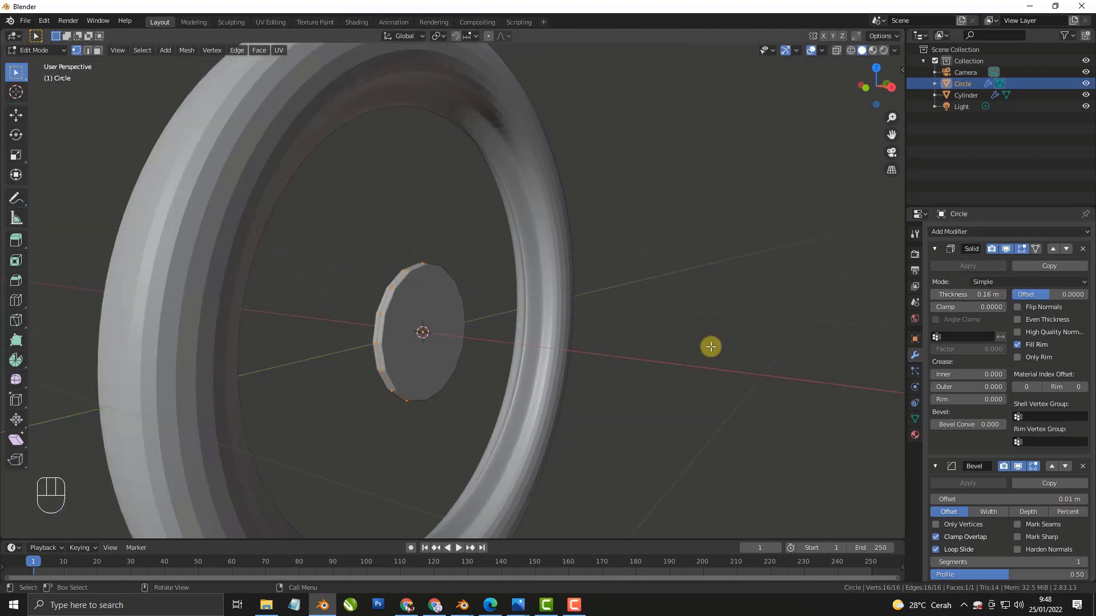
{"action": "key", "text": "Tab"}
{"action": "scroll", "coordinate": [627, 362], "scroll_direction": "down", "scroll_amount": 5}
{"action": "left_click", "coordinate": [638, 360]}
{"action": "middle_click_drag", "start_coordinate": [638, 359], "coordinate": [720, 357]}
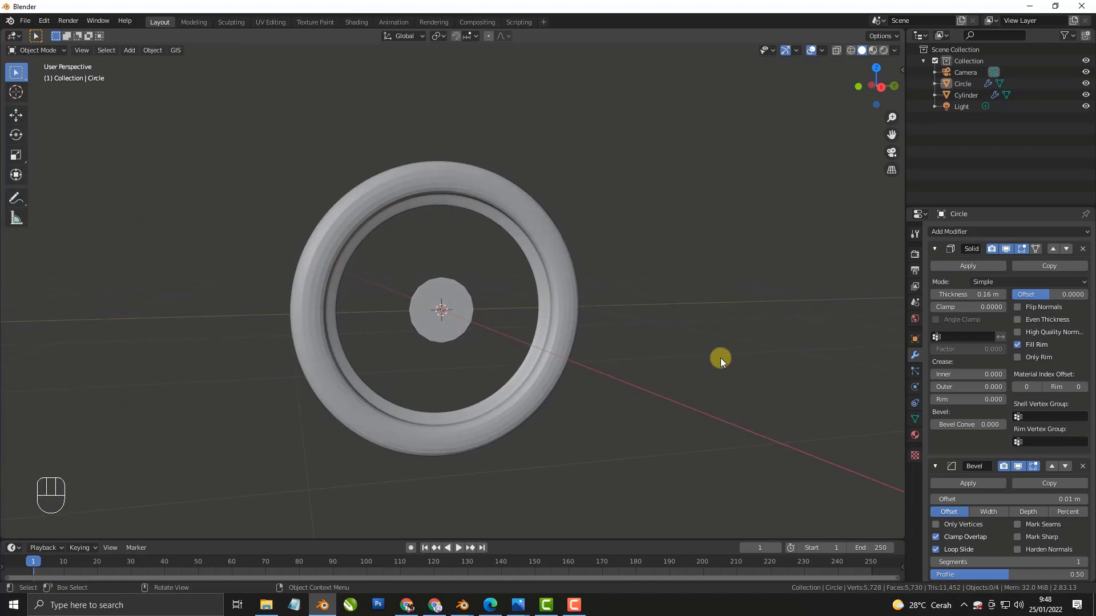